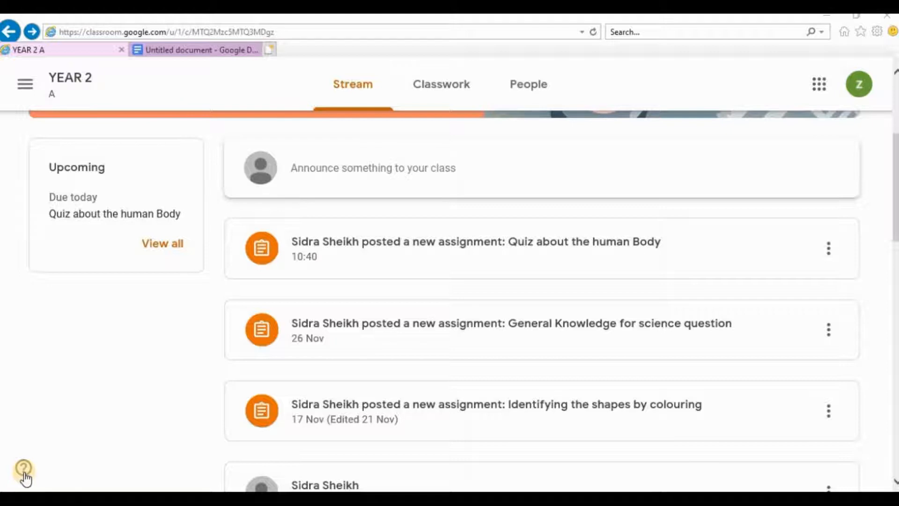
Step: Open the 'Quiz about the human Body' assignment and its attached Untitled document
click(429, 266)
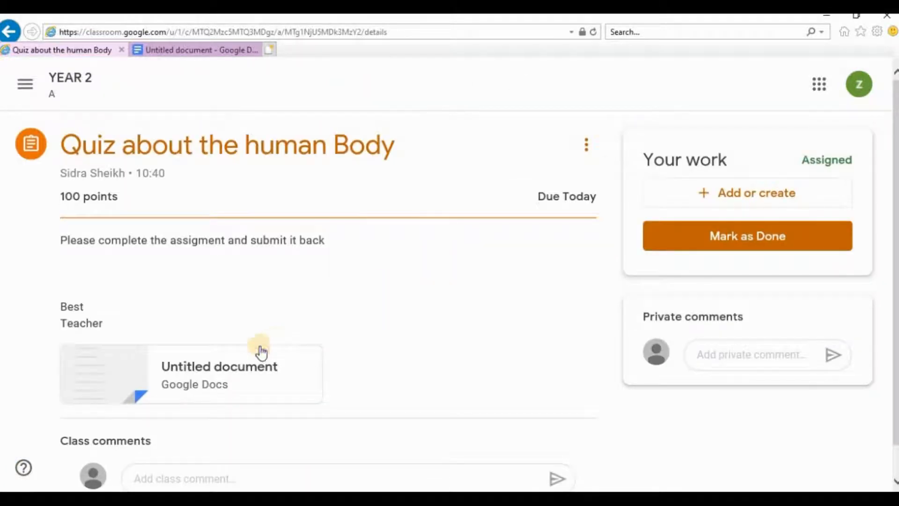
right_click(231, 367)
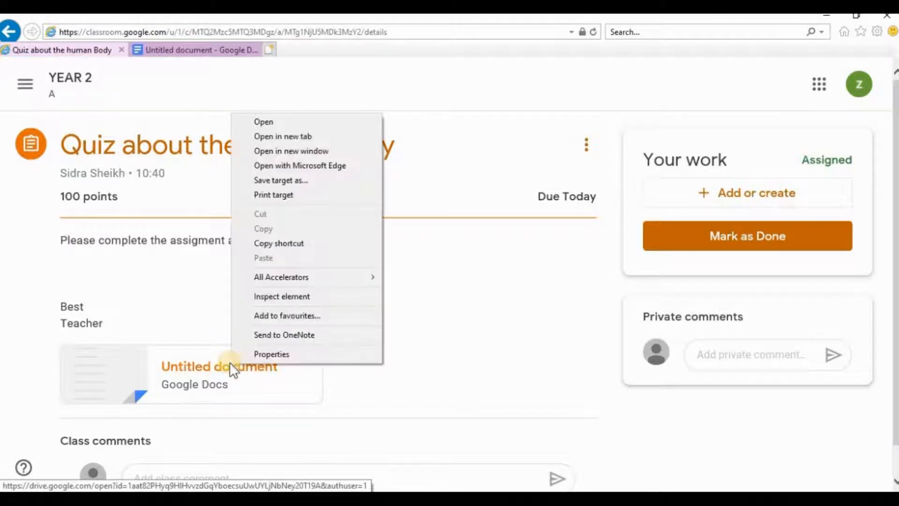
click(182, 367)
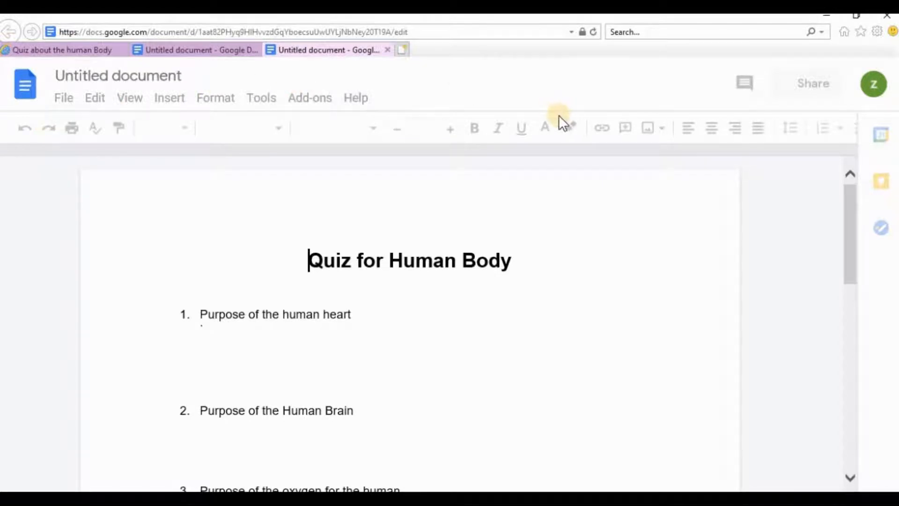
Step: Download the document as Plain text (.txt), save it, then open the downloaded file and maximize its window
click(63, 100)
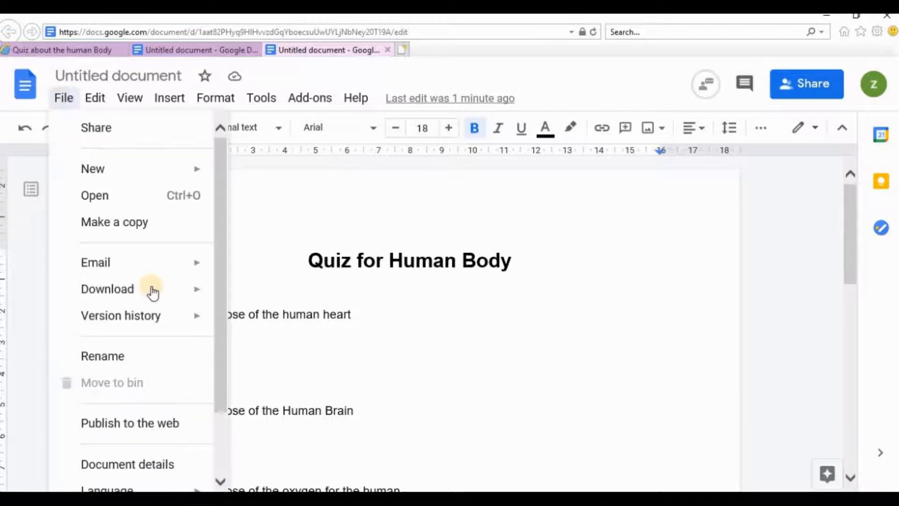
mouse_move(164, 295)
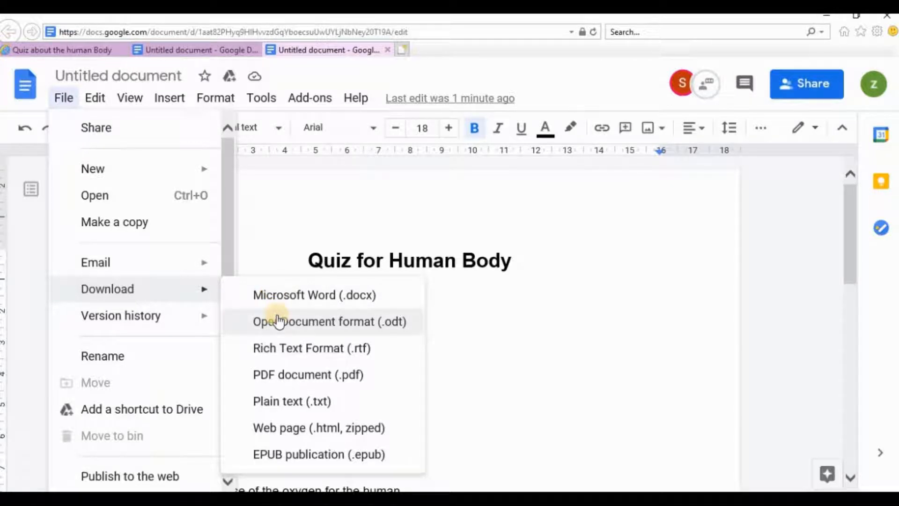
click(290, 401)
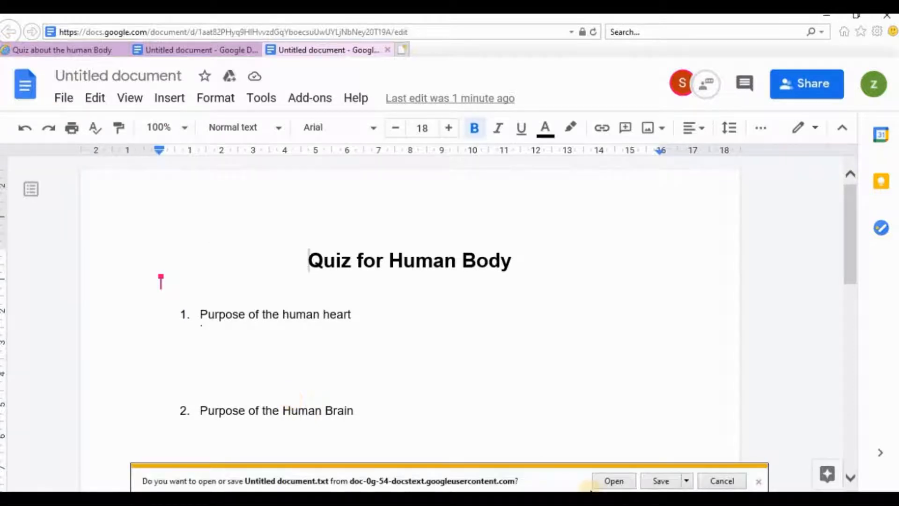
click(661, 481)
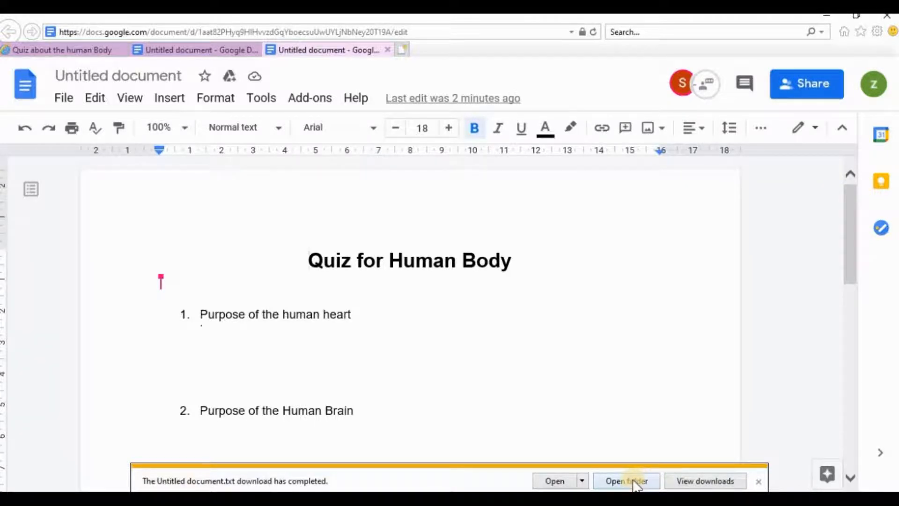
click(554, 480)
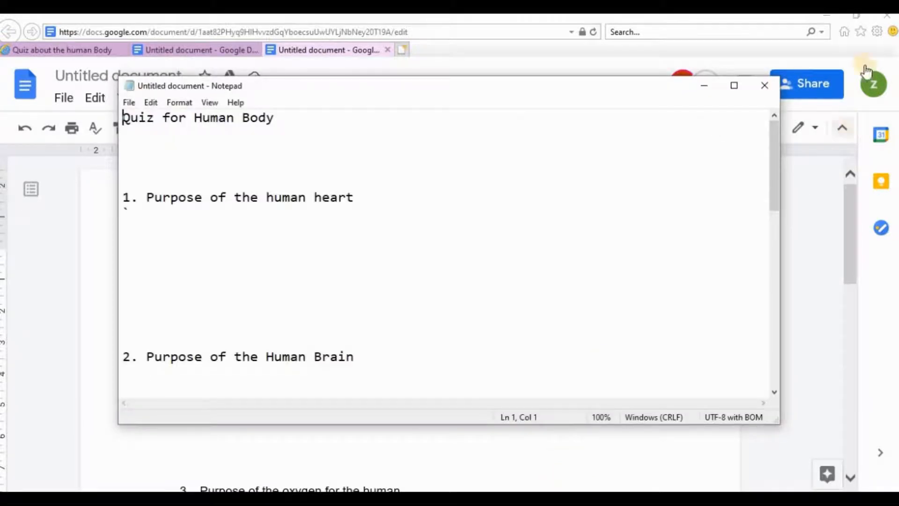
click(734, 86)
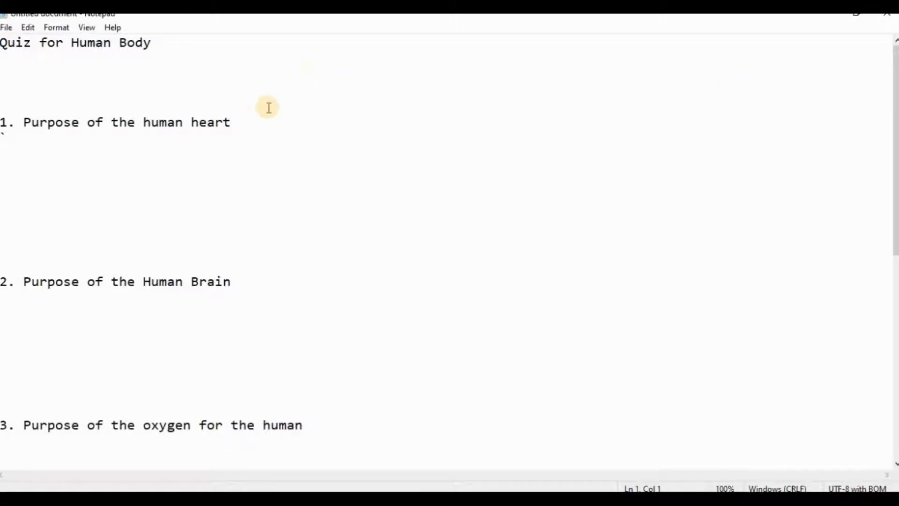
Step: Add the answer 'To pass the blood in the human body' on a new line under question 1
click(231, 124)
key(Return)
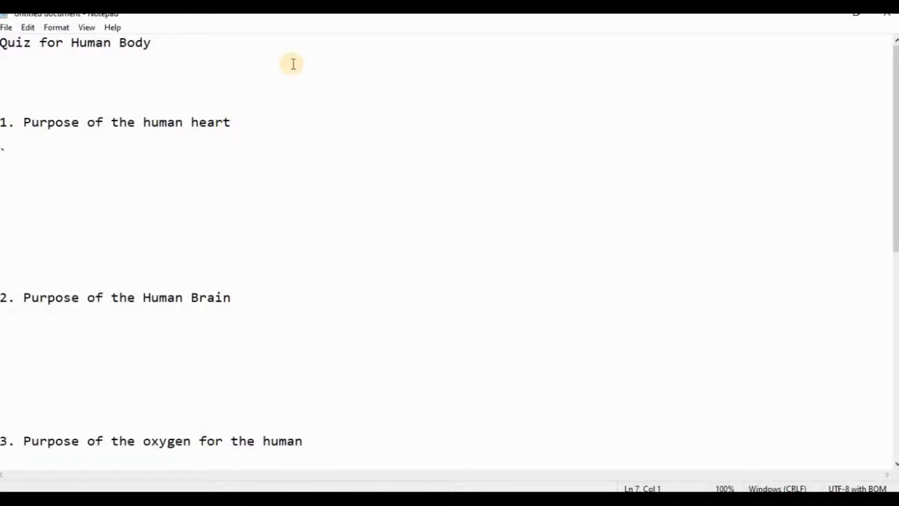
text(To pass the blo)
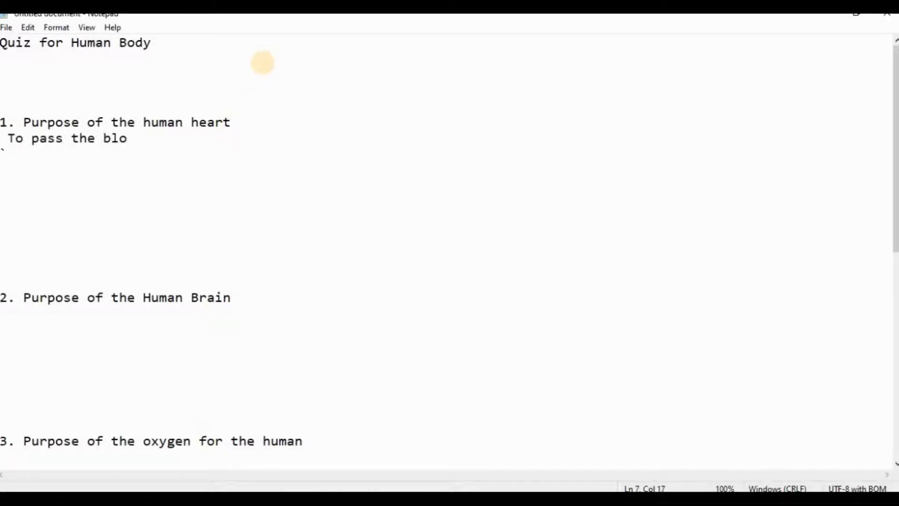
text(od in the hu)
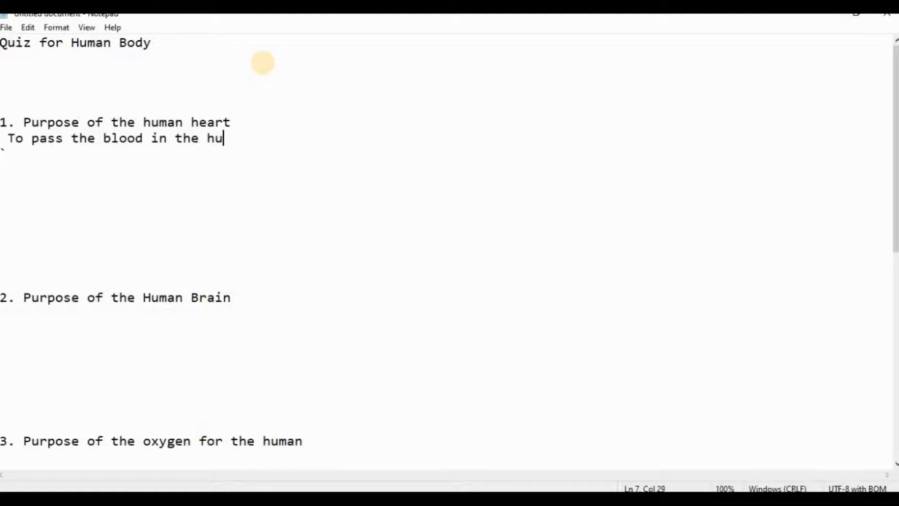
text(man body)
key(Return)
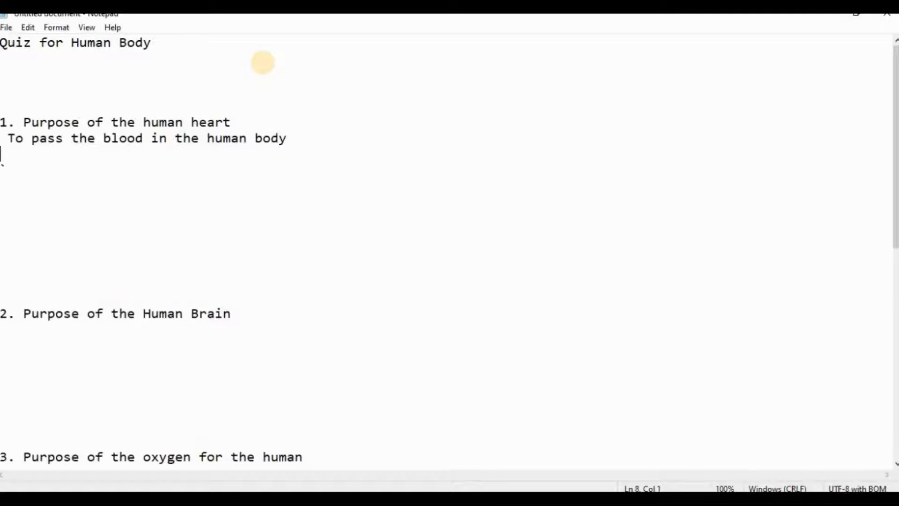
Step: Delete the extra blank lines between the first answer and question 2
key(Down)
key(Down)
key(Down)
key(Down)
key(Down)
key(BackSpace)
key(BackSpace)
key(BackSpace)
key(BackSpace)
key(BackSpace)
key(BackSpace)
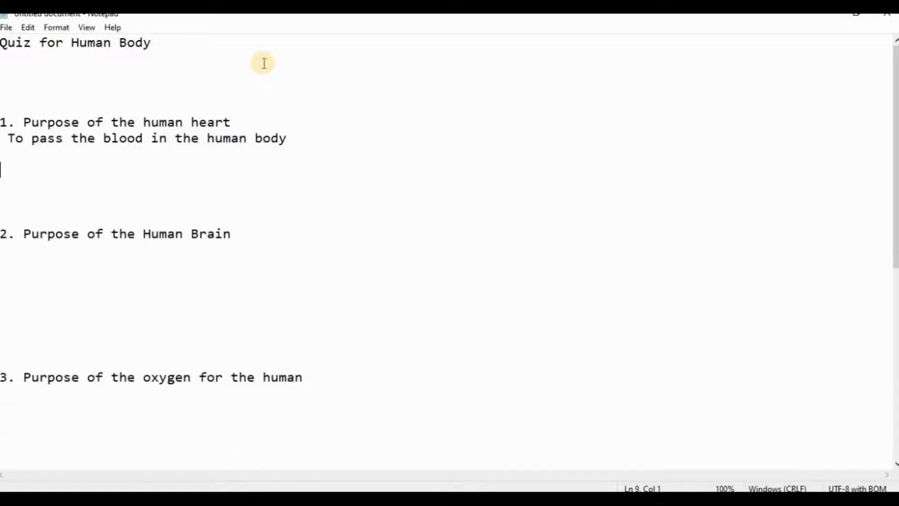
key(Down)
key(Down)
key(BackSpace)
key(BackSpace)
key(BackSpace)
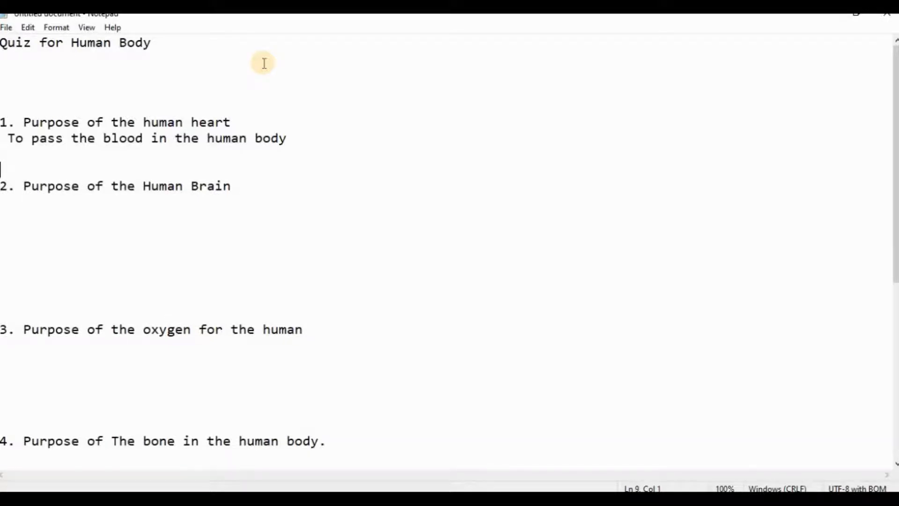
Step: Start the answer under question 2 as 'To passes the', with a capital T
key(Down)
key(Down)
text(to pa)
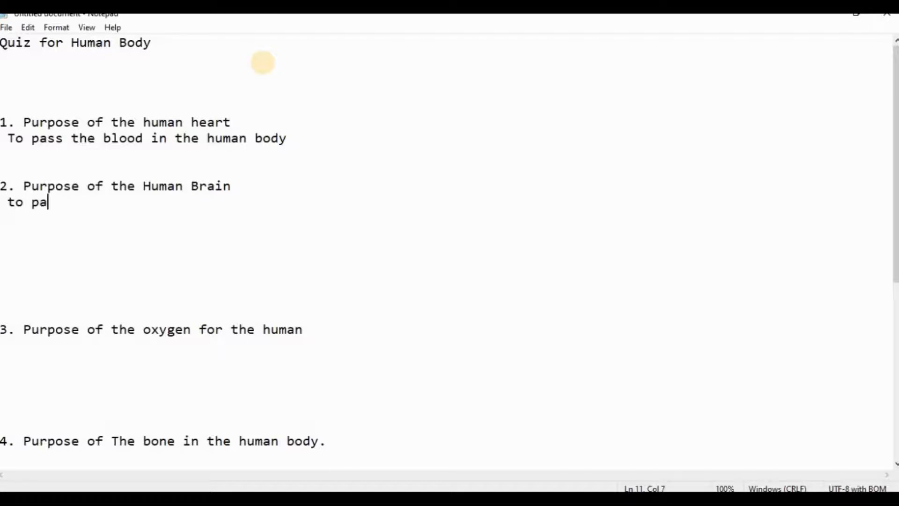
text(sses the)
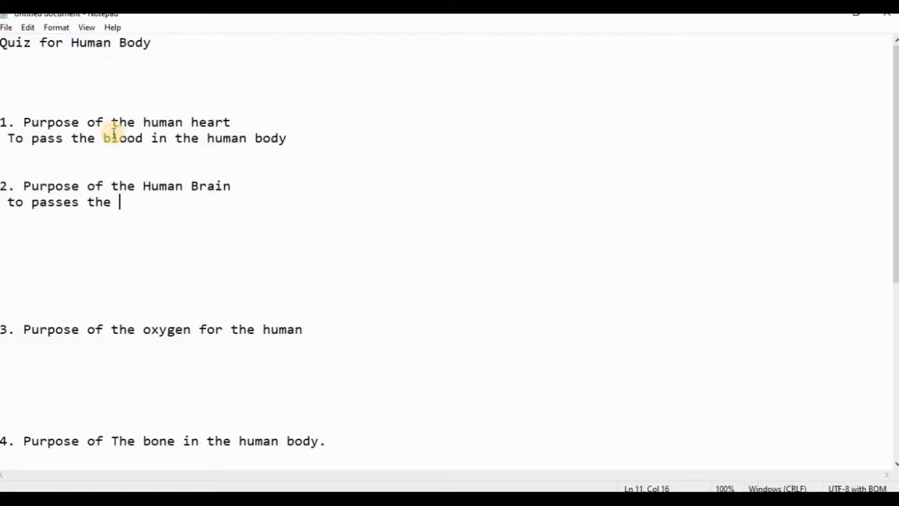
click(15, 201)
key(Caps_Lock)
key(BackSpace)
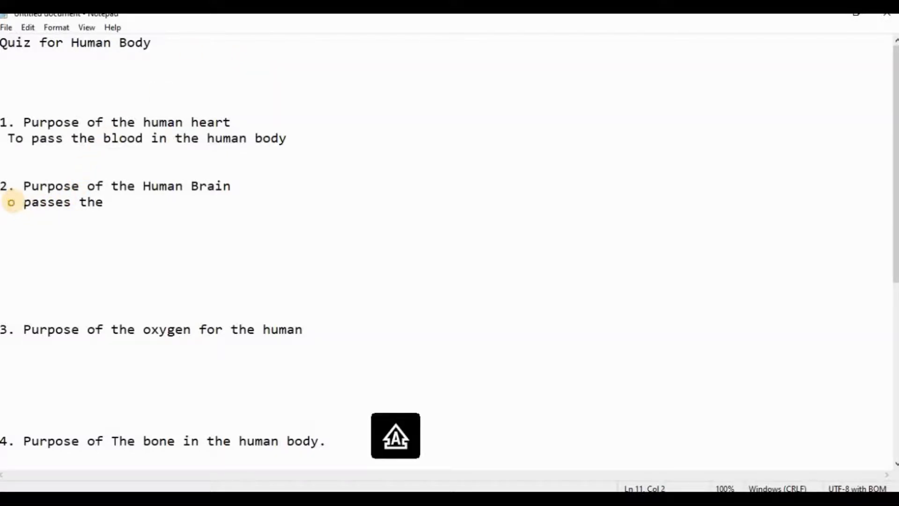
text(T)
key(Caps_Lock)
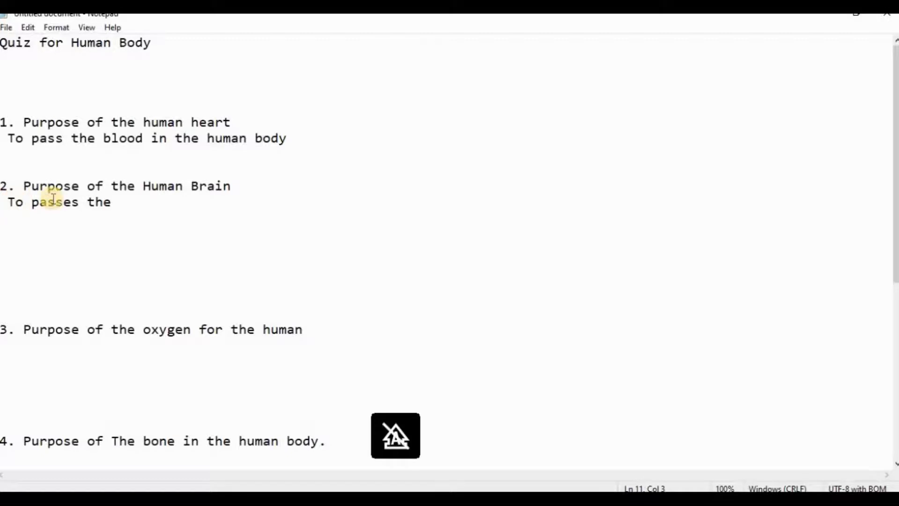
click(57, 137)
text(s)
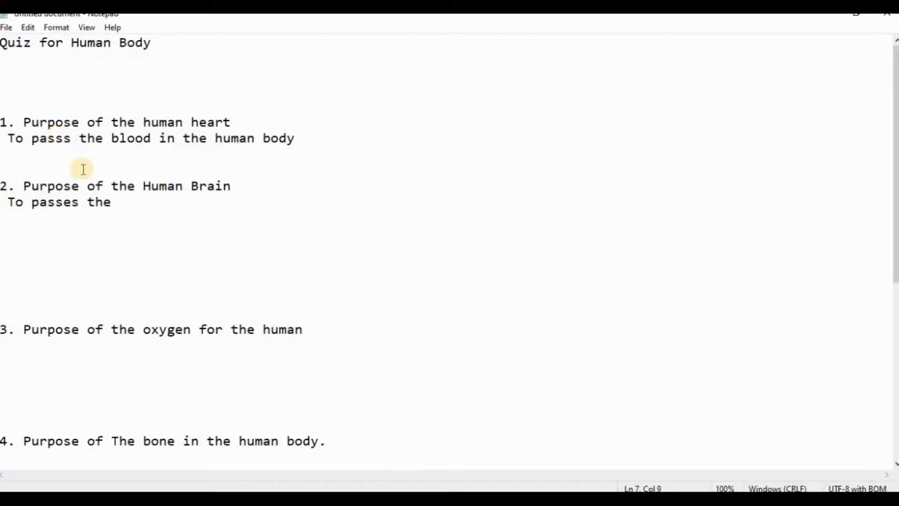
text(e)
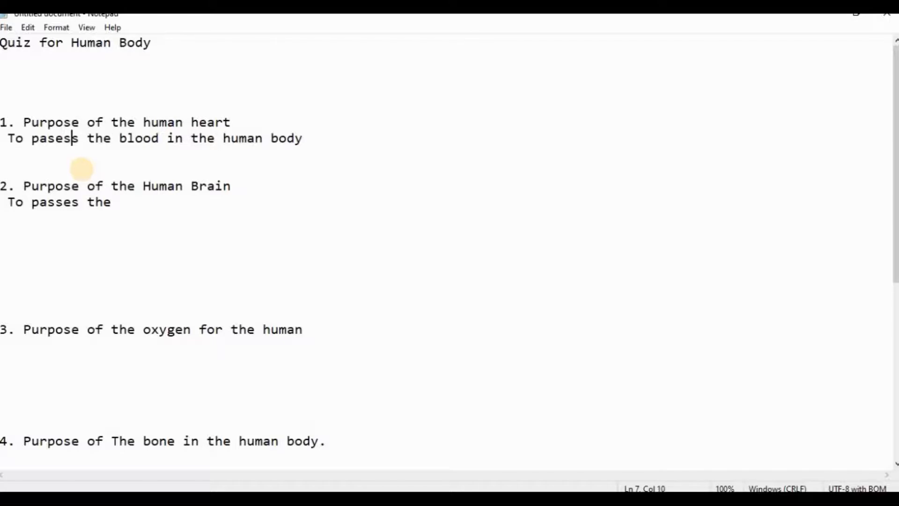
key(BackSpace)
key(BackSpace)
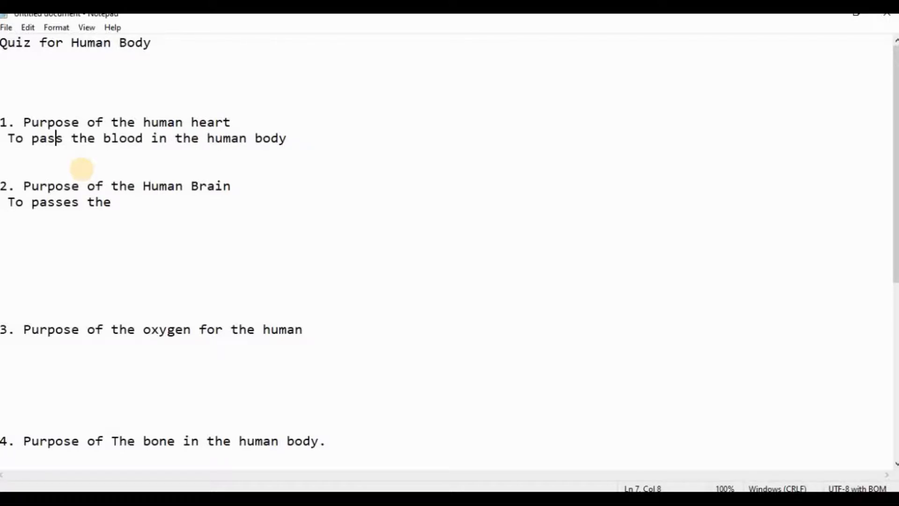
Step: Change 'passes' to 'pass' and complete the second answer as 'To pass the signals in human body'
click(78, 201)
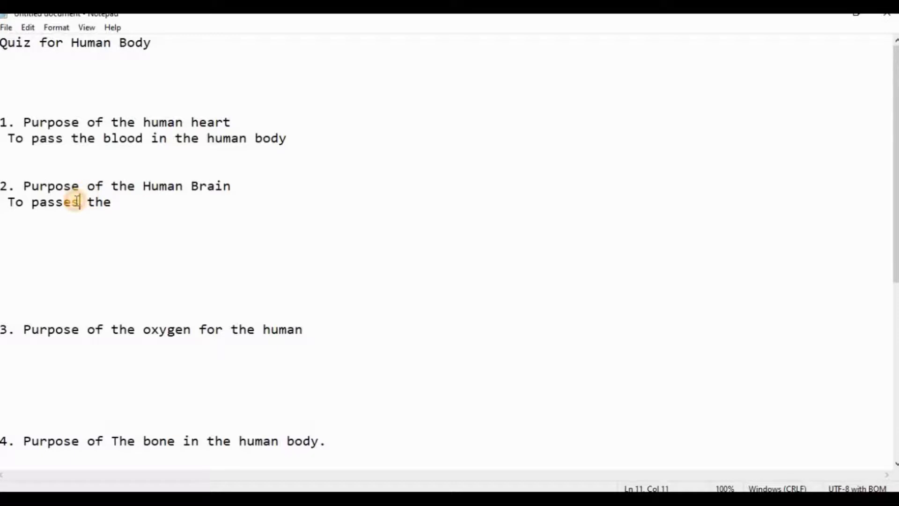
key(BackSpace)
key(BackSpace)
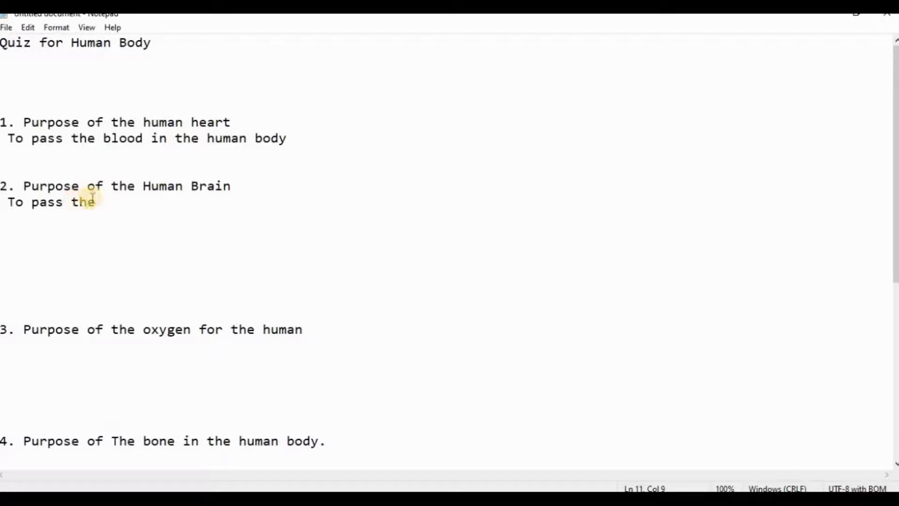
click(104, 199)
text(si)
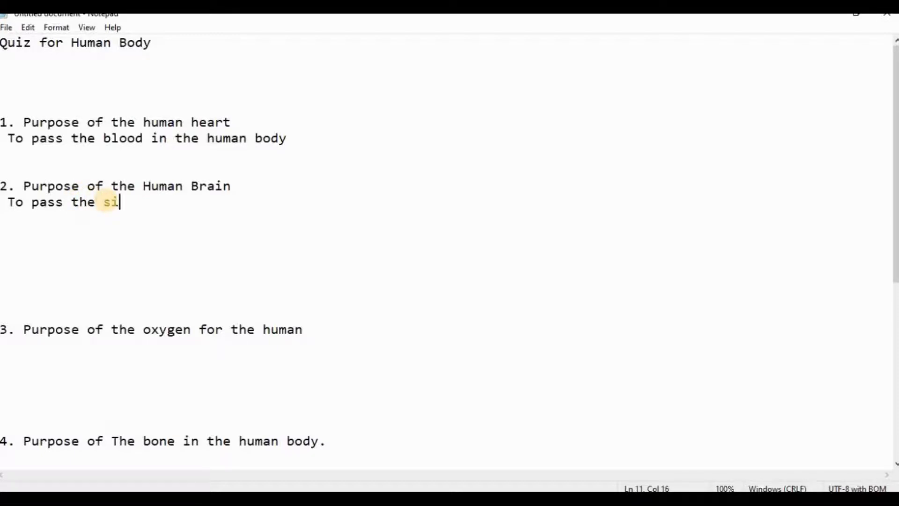
text(gnals in t)
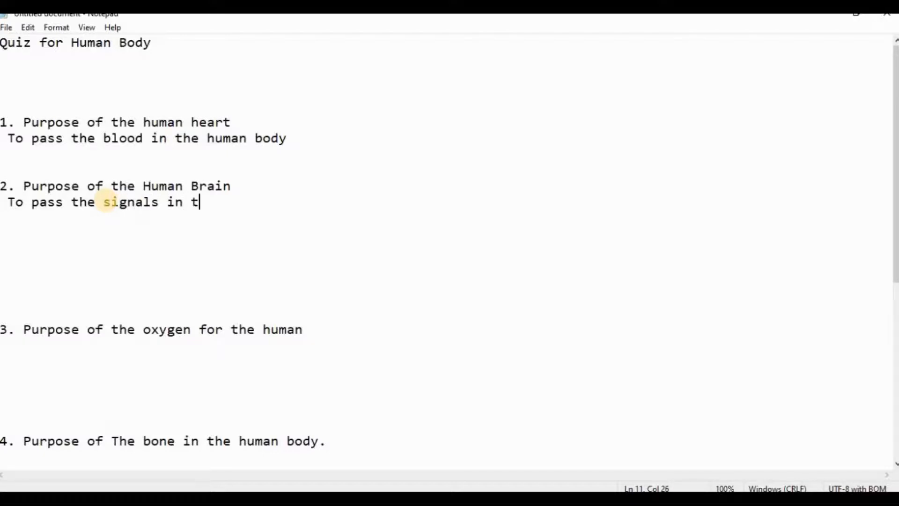
key(BackSpace)
text(human body)
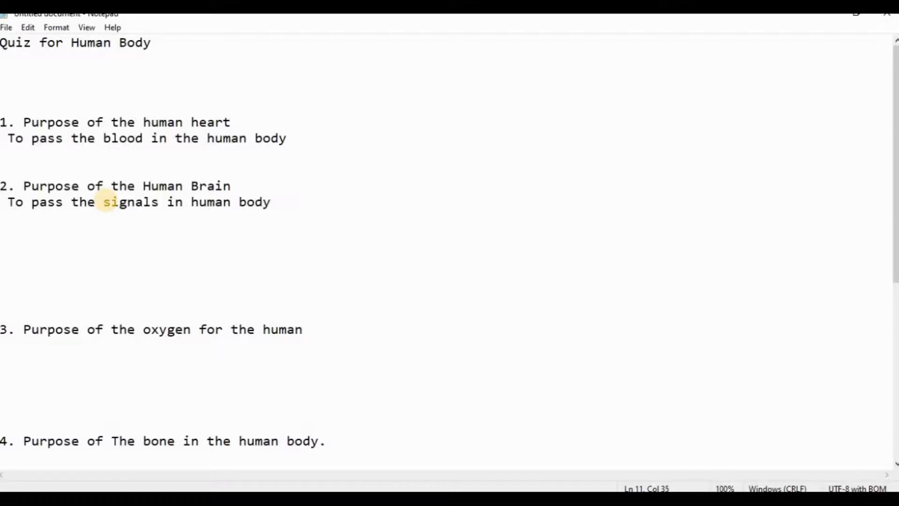
Step: Delete the extra blank lines between the second answer and question 3
key(Down)
key(Down)
key(Down)
key(Down)
key(Down)
key(BackSpace)
key(BackSpace)
key(BackSpace)
key(BackSpace)
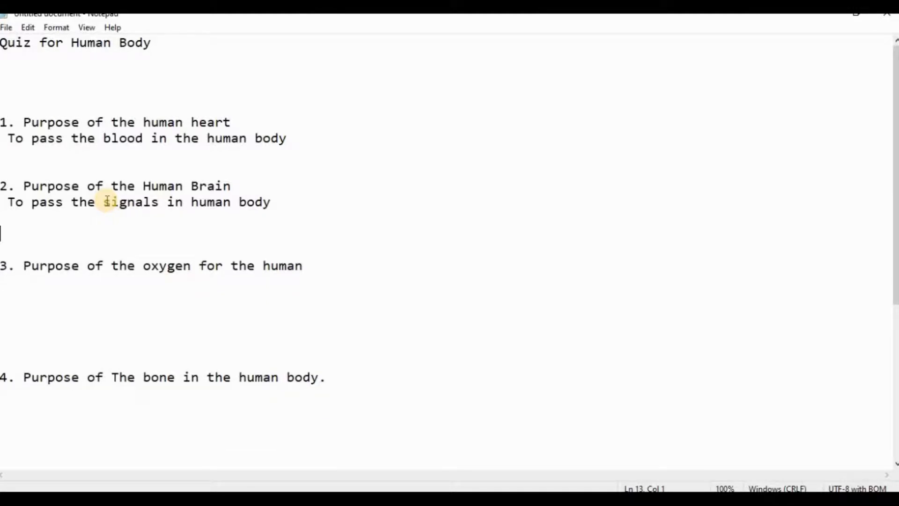
Step: Add the answer 'So the human can breathe' on a new line under question 3
click(318, 269)
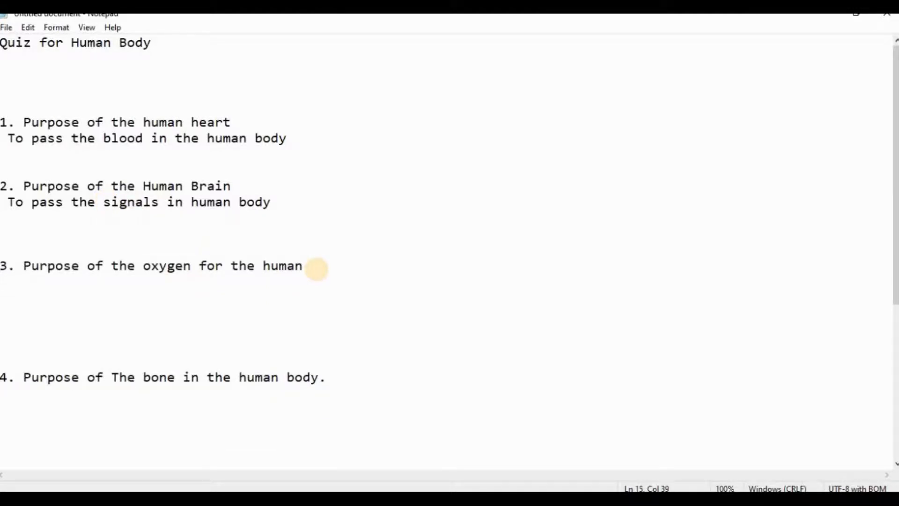
key(Return)
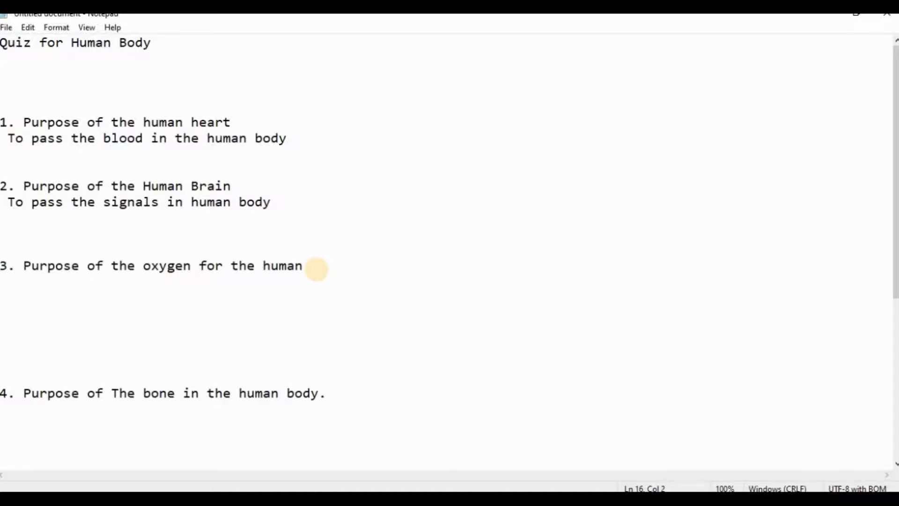
key(Caps_Lock)
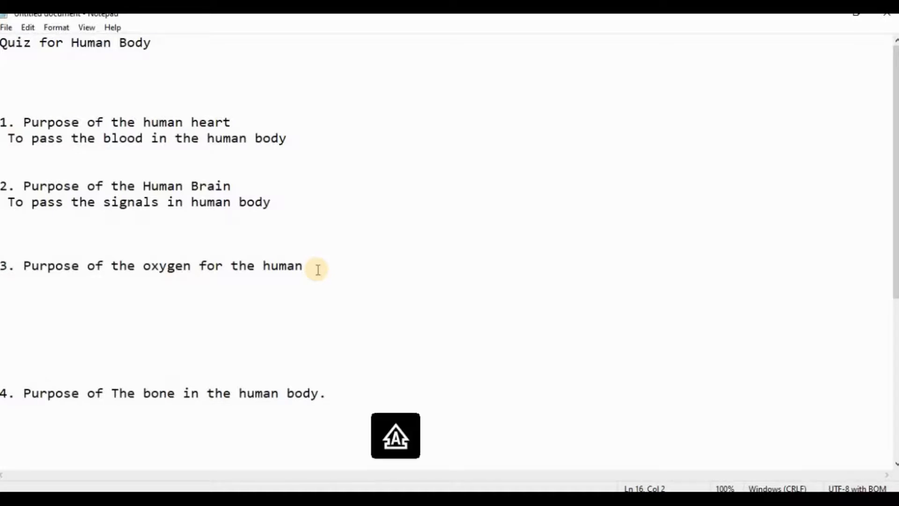
text(S)
key(Caps_Lock)
text(o h)
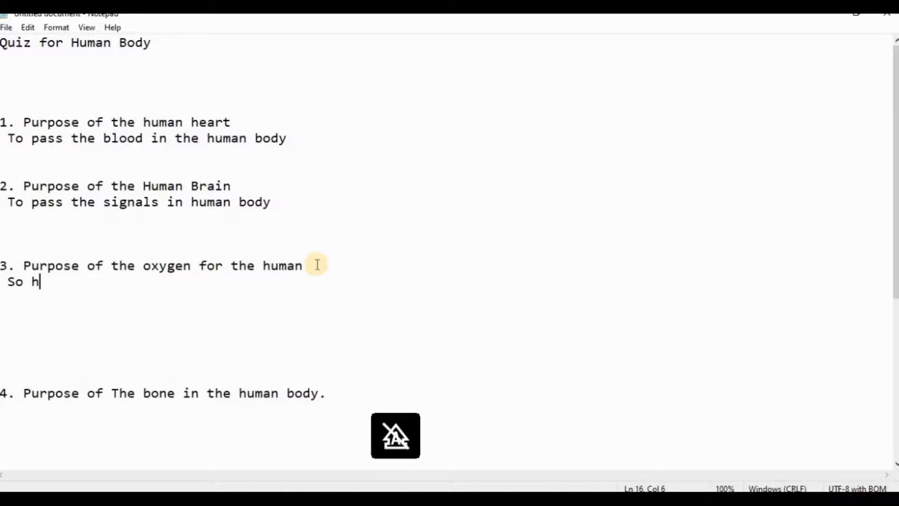
key(BackSpace)
text(the human )
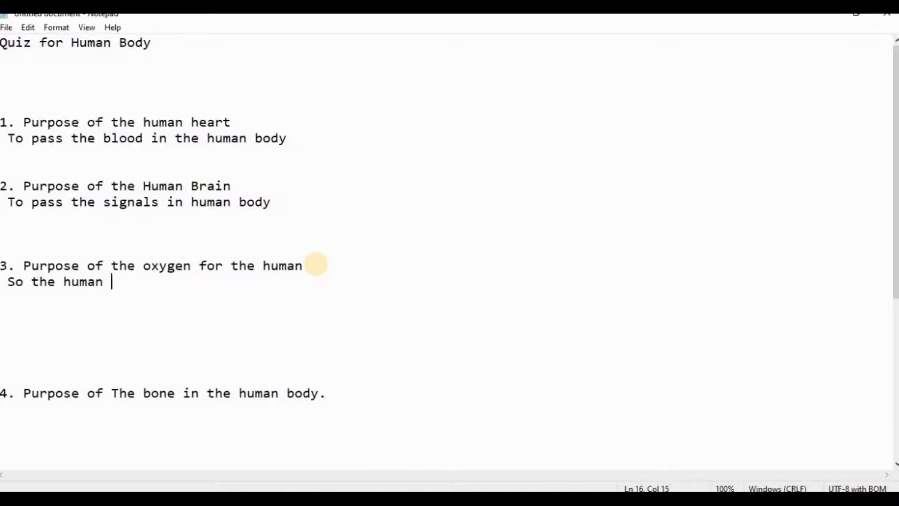
text(can breathe)
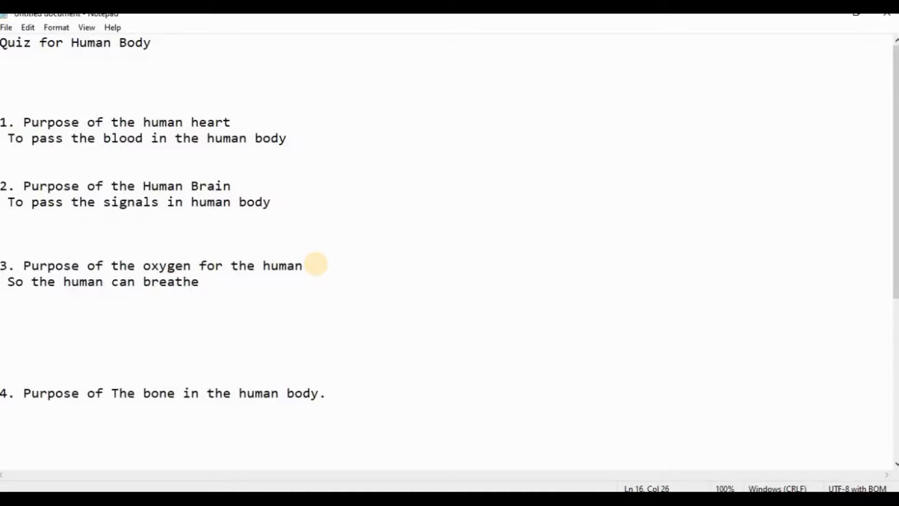
Step: Delete the extra blank lines between the third answer and question 4
key(Down)
key(Down)
key(Down)
key(Down)
key(Down)
key(BackSpace)
key(BackSpace)
key(BackSpace)
key(BackSpace)
key(Down)
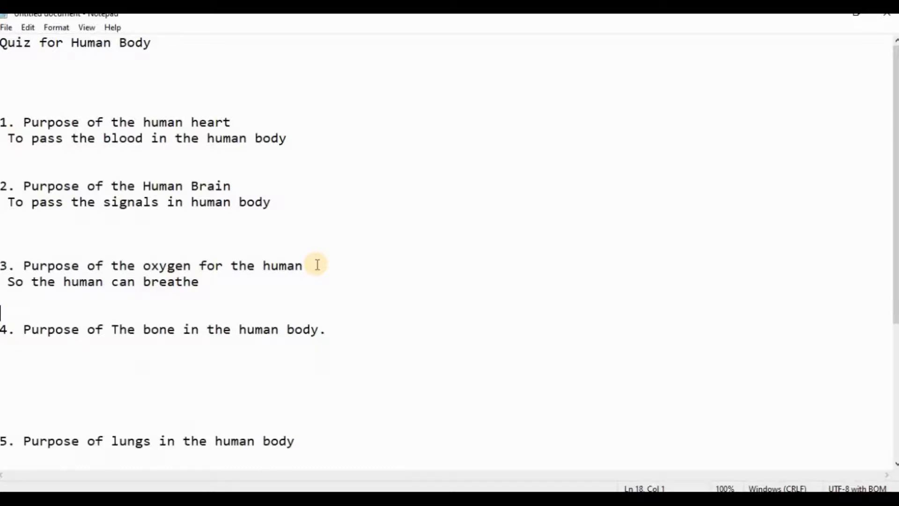
Step: Type the answer 'TO make the human body in a shape' on the line under question 4
key(Down)
key(Caps_Lock)
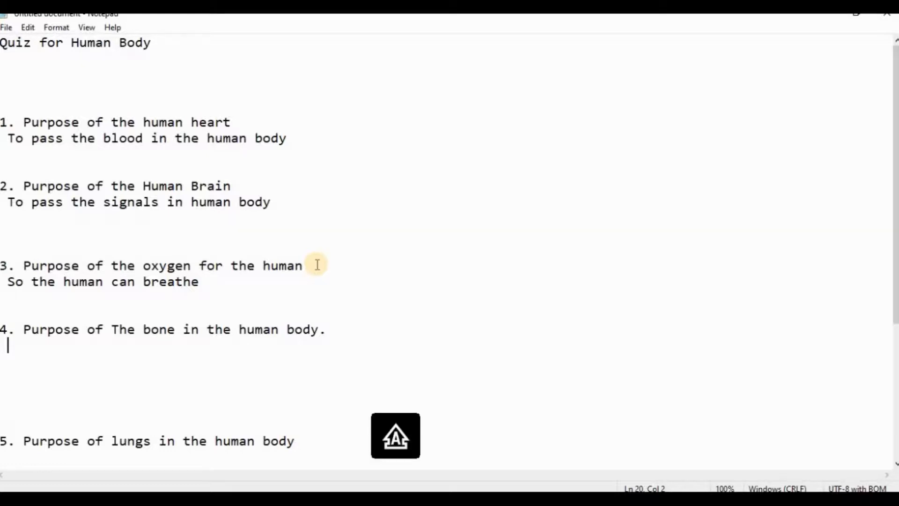
text(T)
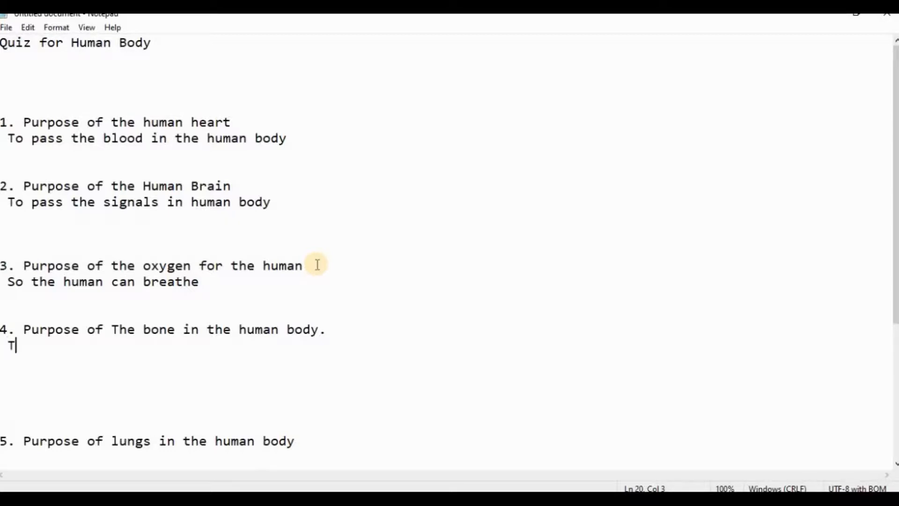
key(Caps_Lock)
key(BackSpace)
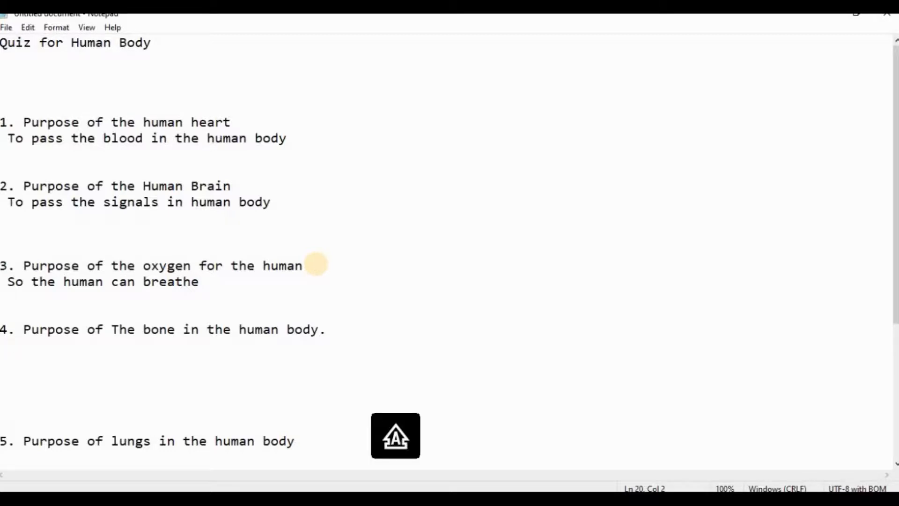
text(TO)
key(Caps_Lock)
text(make )
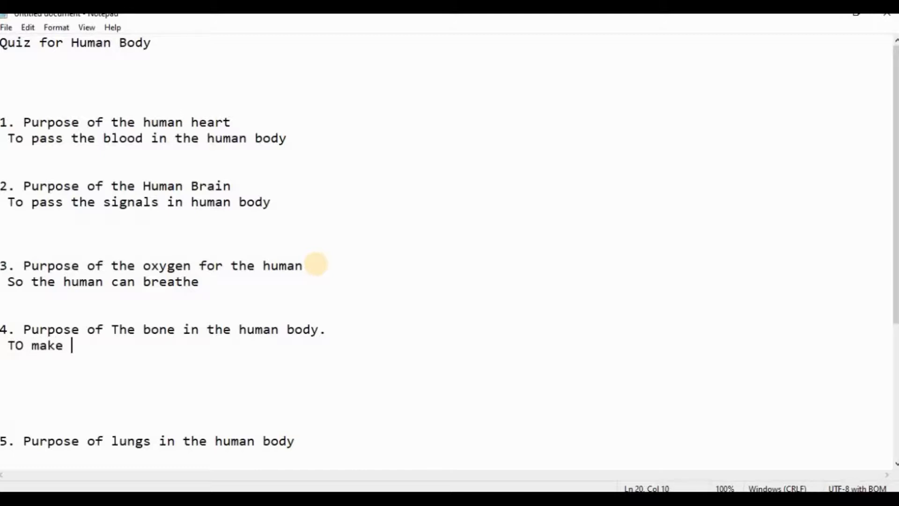
text(the )
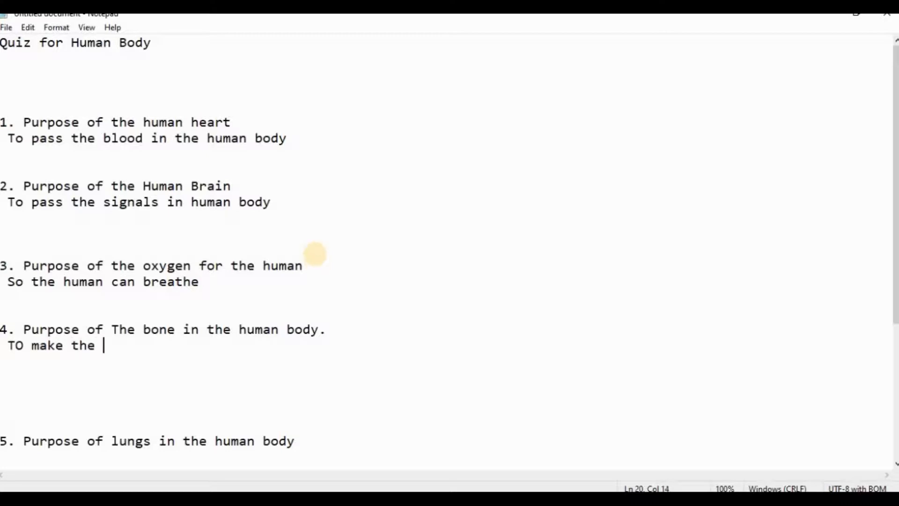
text(human body )
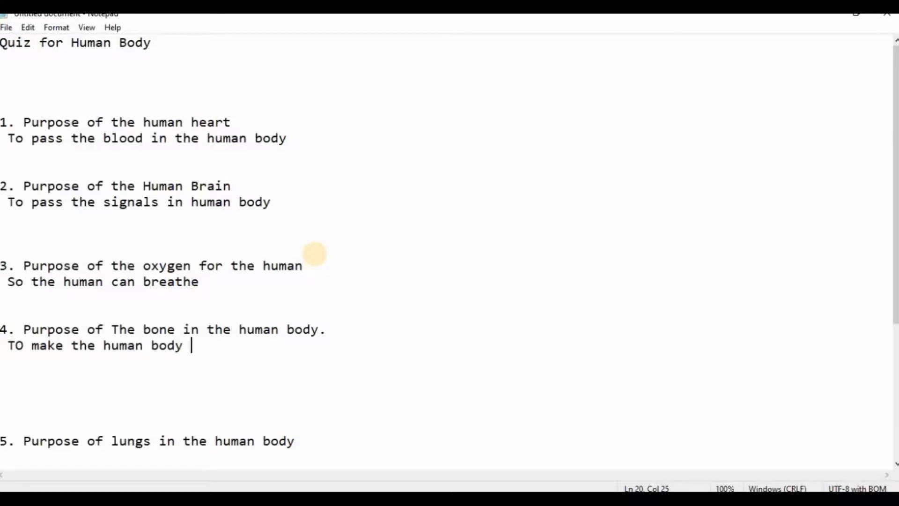
text(in a shape)
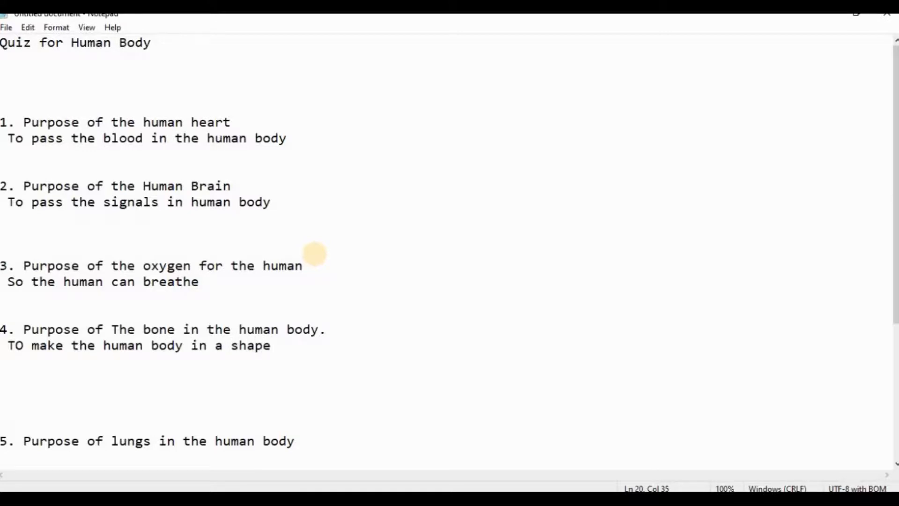
Step: Delete the extra blank lines between the fourth answer and question 5
key(Down)
key(BackSpace)
key(BackSpace)
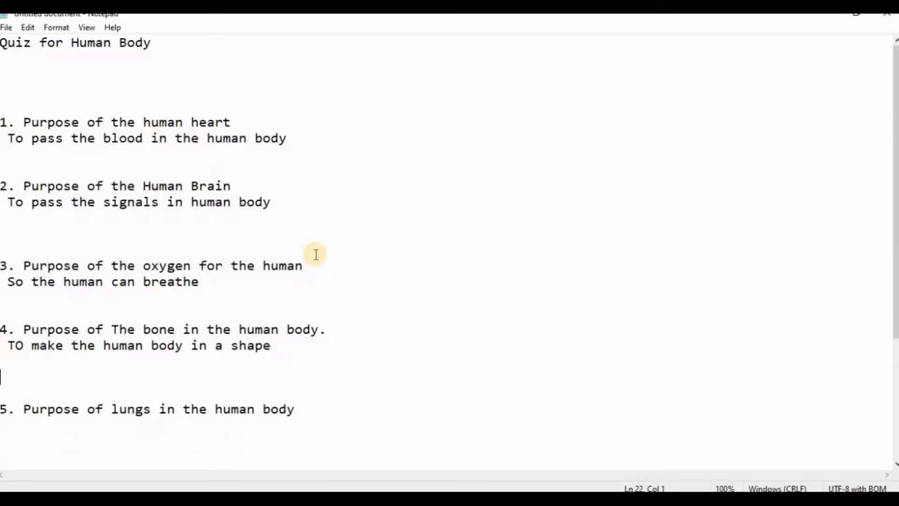
Step: Begin the answer under question 5 with 'It a part of respireratory system to'
key(Down)
key(Down)
text(It)
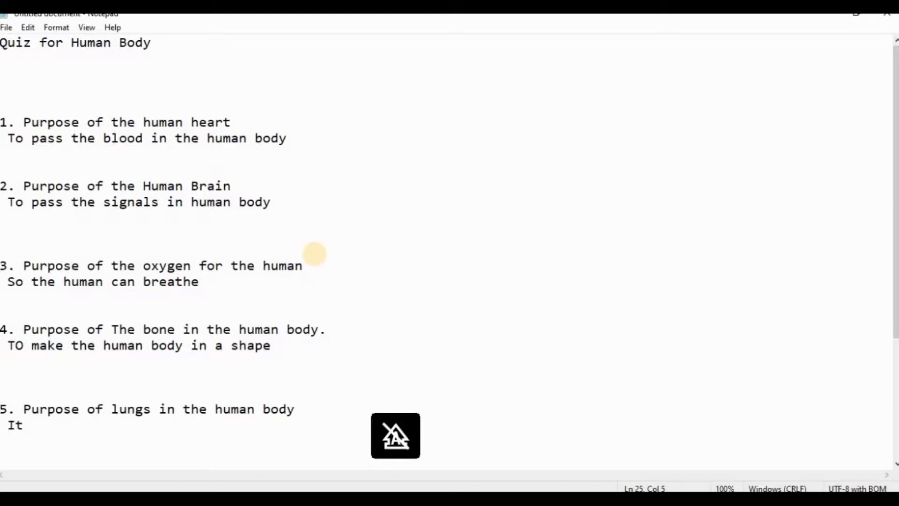
text( a part)
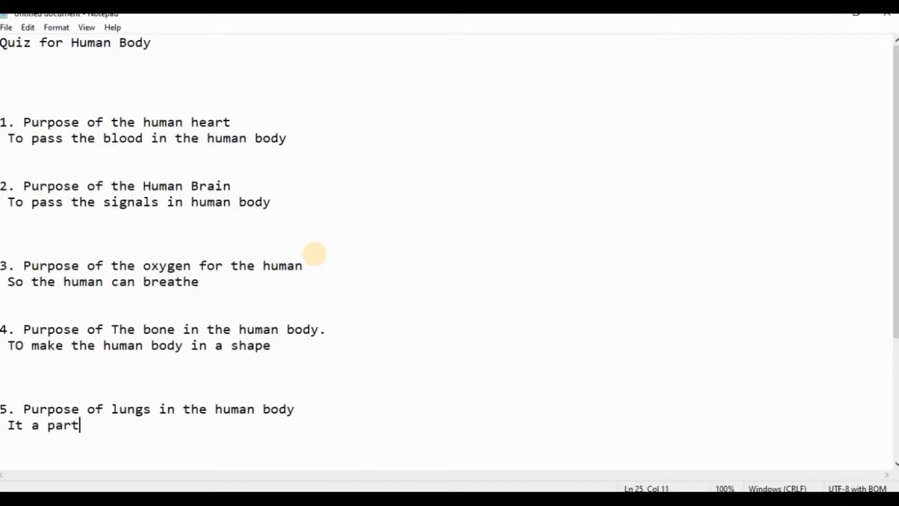
text( of respir)
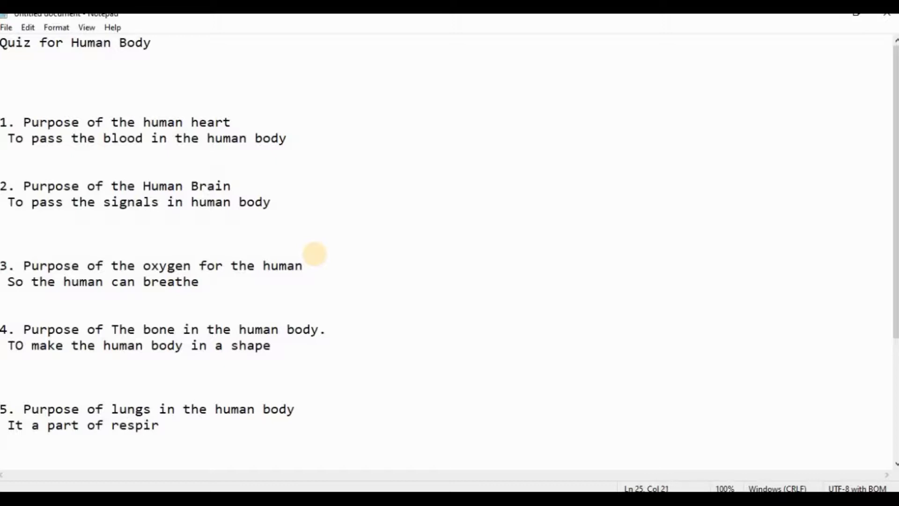
text(e)
text(ra)
text(ory s)
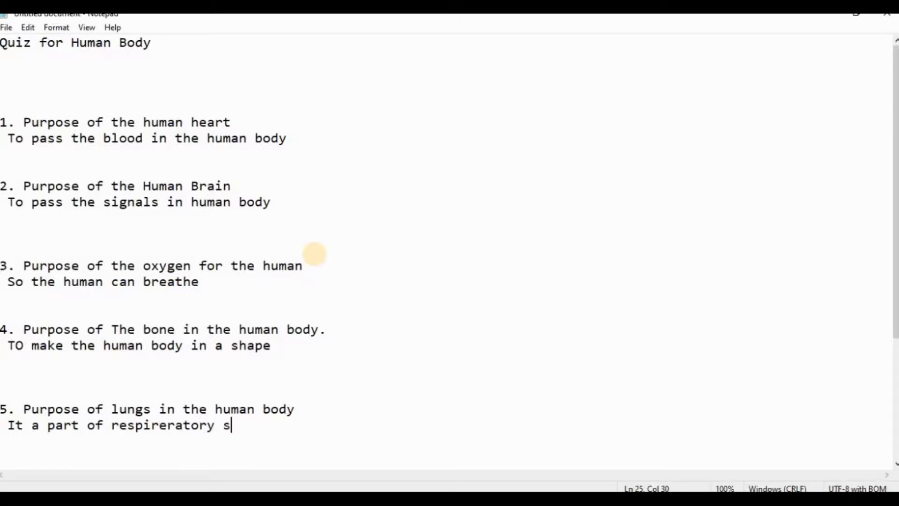
text(ystem to )
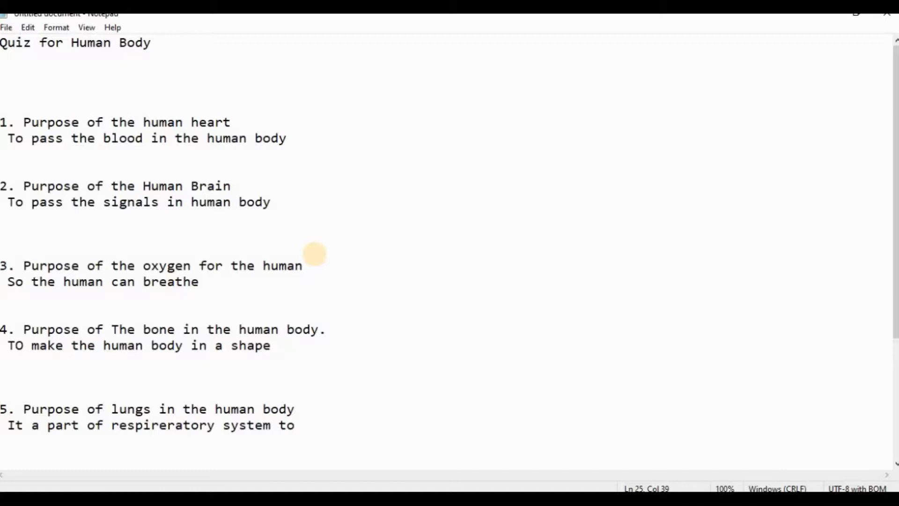
text(make)
key(BackSpace)
key(BackSpace)
key(BackSpace)
key(BackSpace)
key(BackSpace)
key(BackSpace)
key(BackSpace)
text(o take ox)
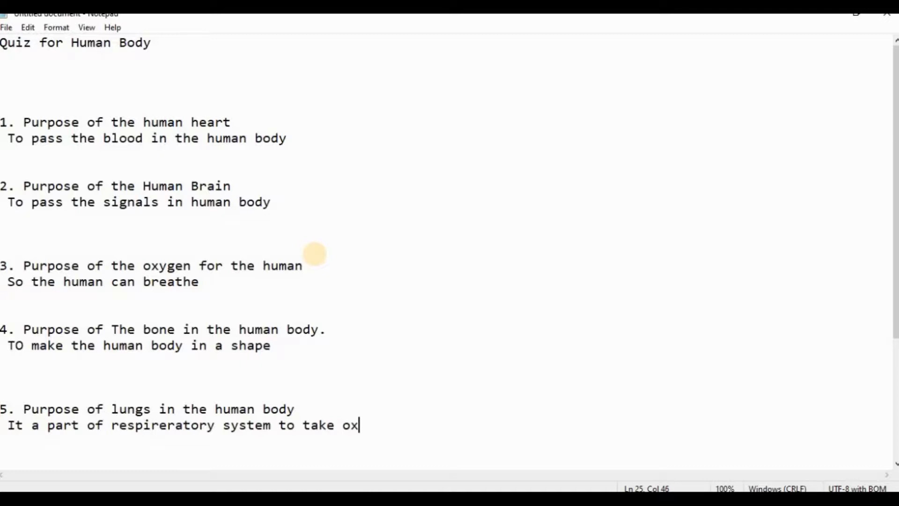
text(cegen )
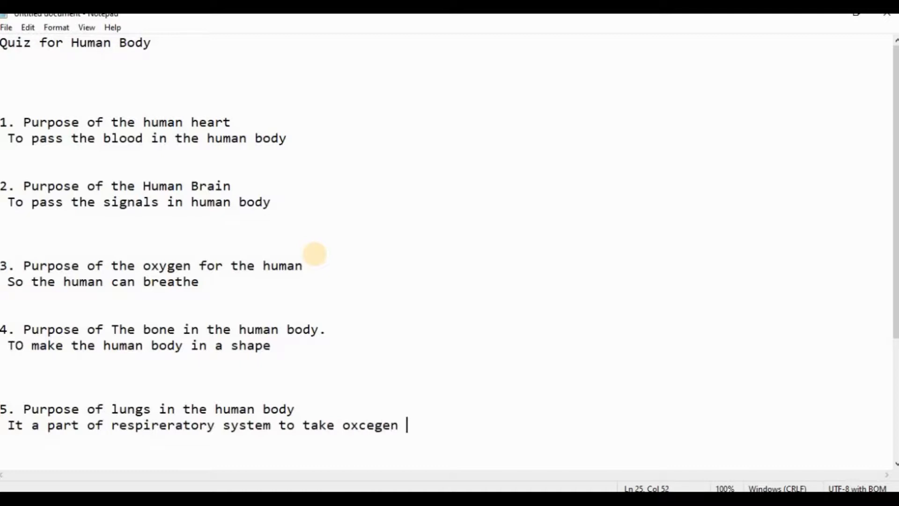
text(in side th)
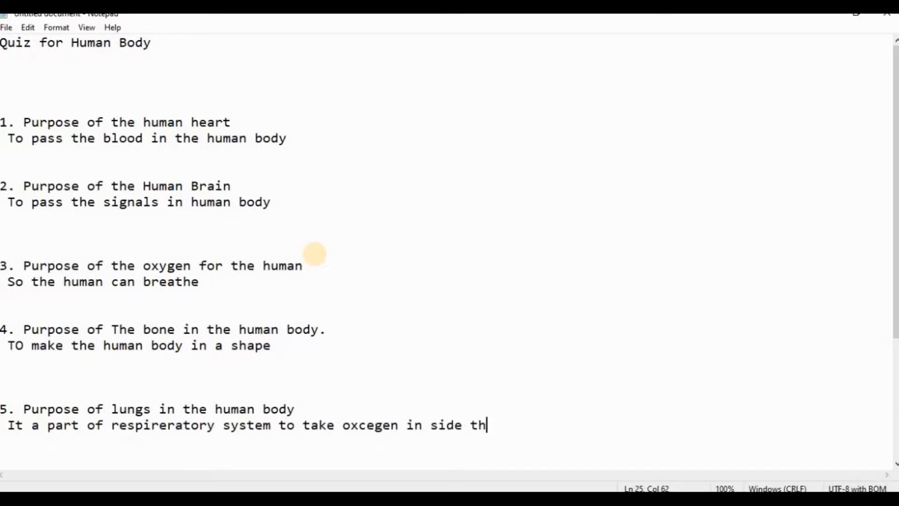
text(e hum)
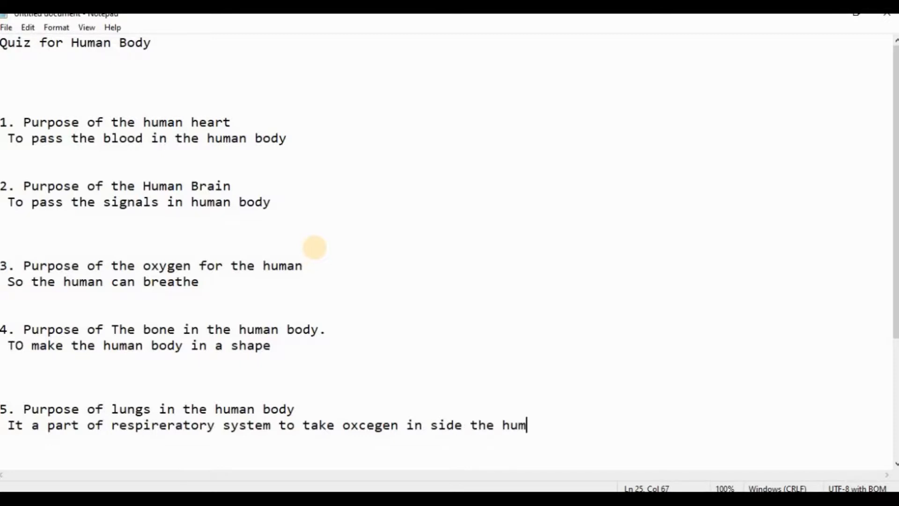
text(an body)
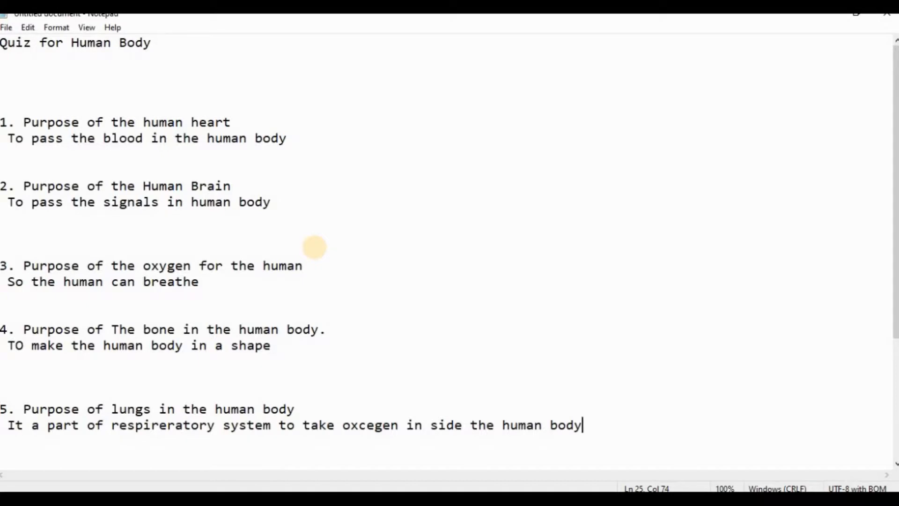
key(BackSpace)
key(BackSpace)
key(BackSpace)
key(BackSpace)
key(BackSpace)
key(BackSpace)
key(BackSpace)
key(BackSpace)
key(BackSpace)
key(BackSpace)
key(BackSpace)
key(BackSpace)
key(BackSpace)
key(BackSpace)
key(BackSpace)
key(BackSpace)
key(BackSpace)
key(BackSpace)
key(BackSpace)
key(BackSpace)
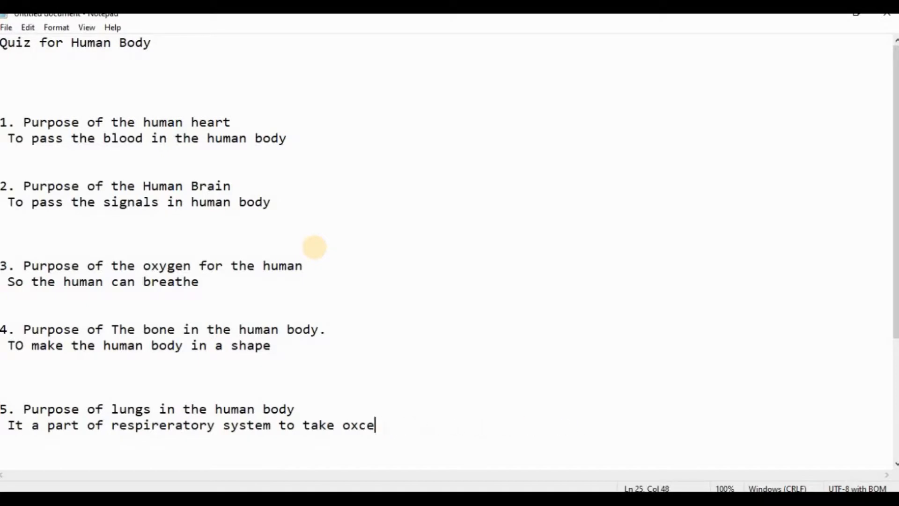
key(BackSpace)
key(BackSpace)
key(BackSpace)
key(BackSpace)
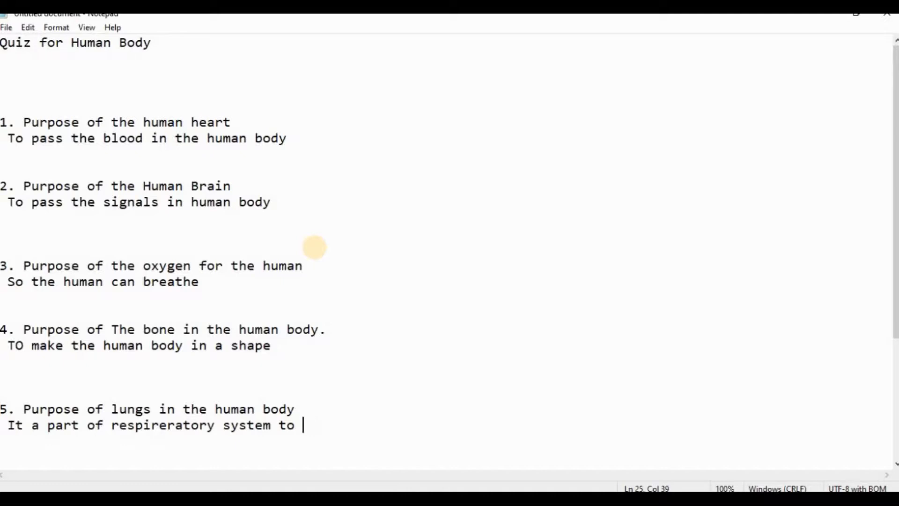
Step: Finish the fifth answer with 'breathe' and remove the surplus blank lines above question 6
text(breathe)
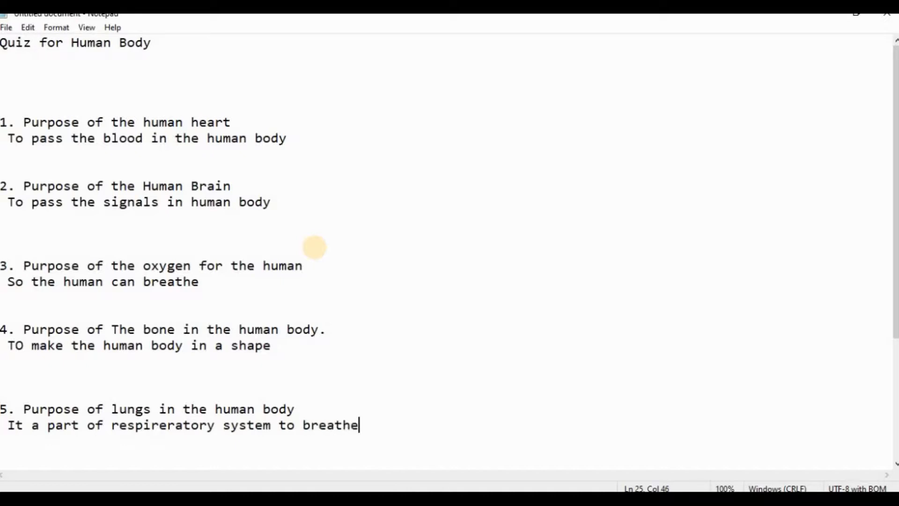
key(Return)
key(Return)
key(Return)
key(Return)
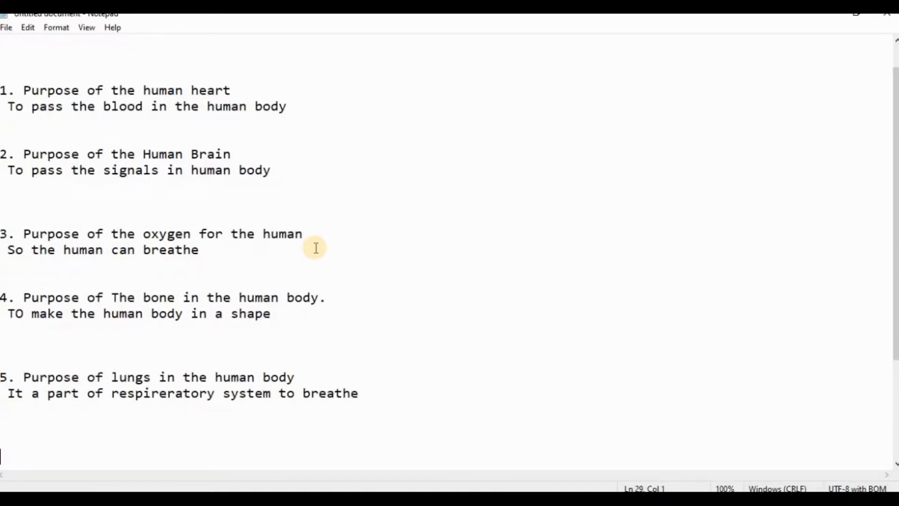
key(Return)
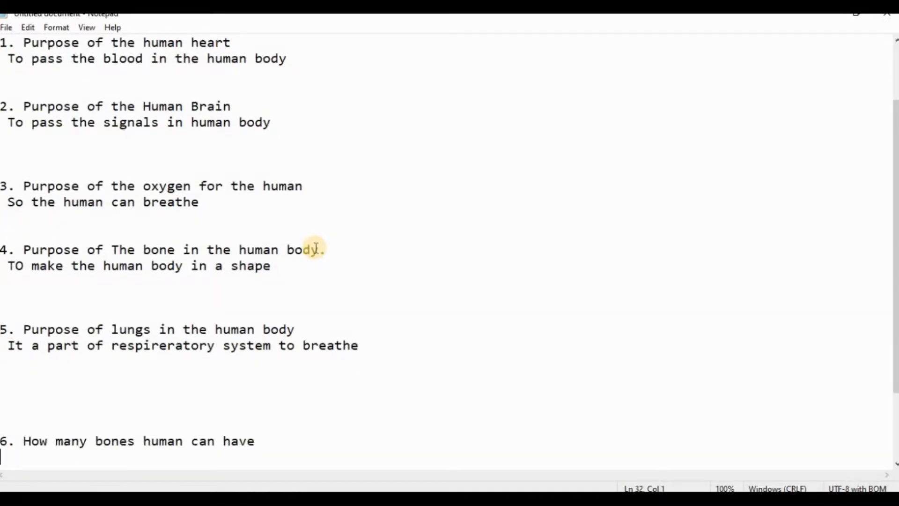
key(Return)
key(Return)
key(Return)
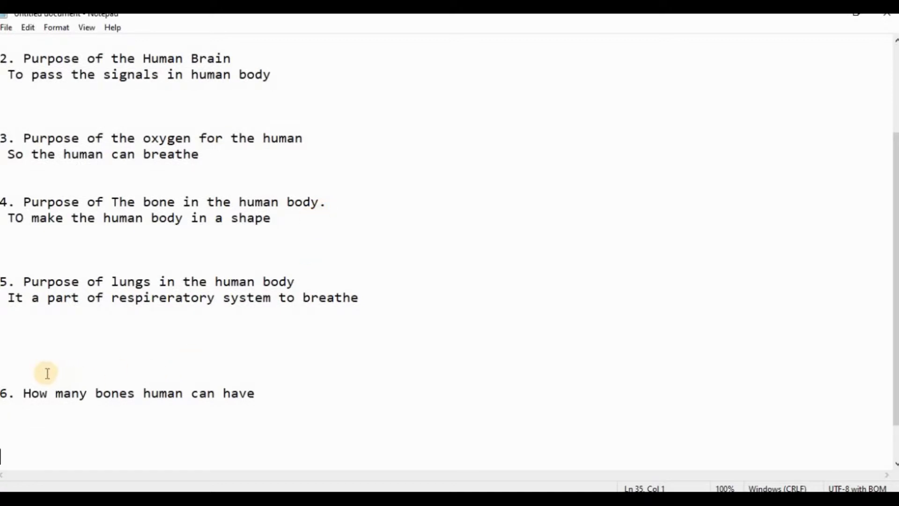
click(25, 366)
key(BackSpace)
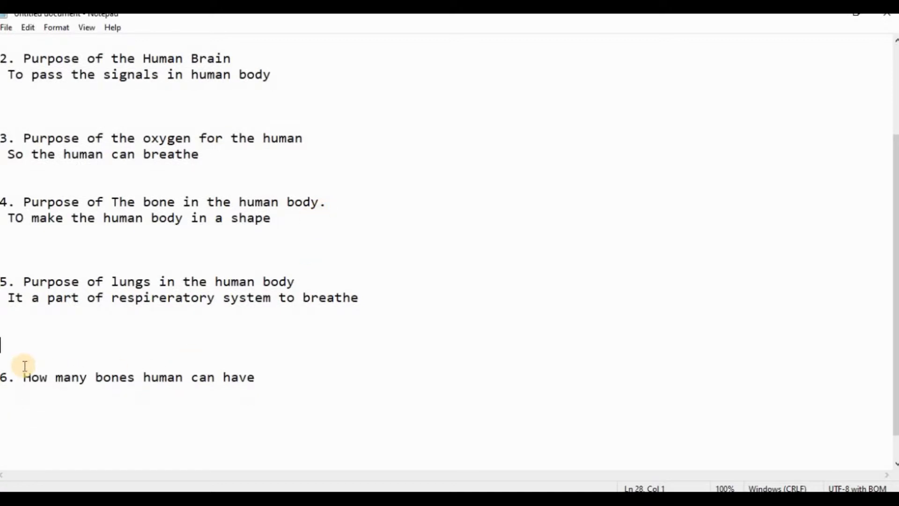
key(BackSpace)
key(BackSpace)
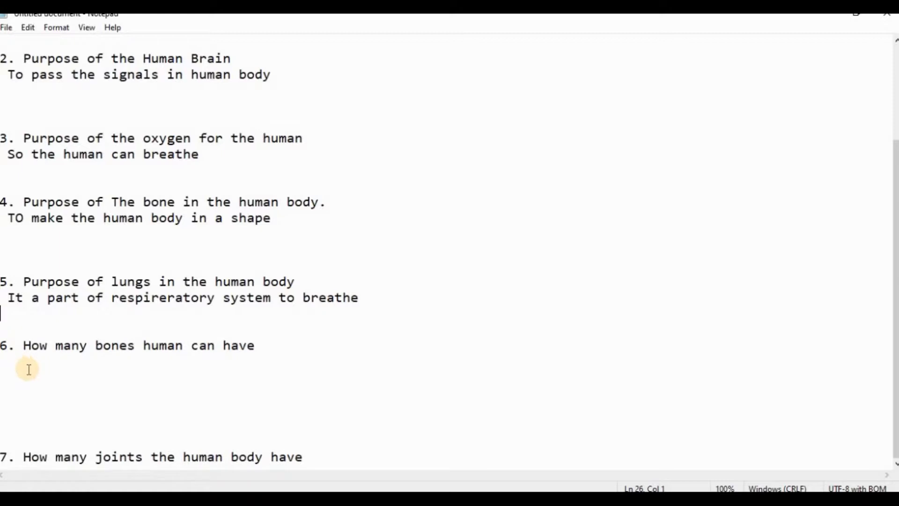
Step: Add the answer '206 bones' on the blank line under question 6
click(40, 373)
key(Caps_Lock)
text(20)
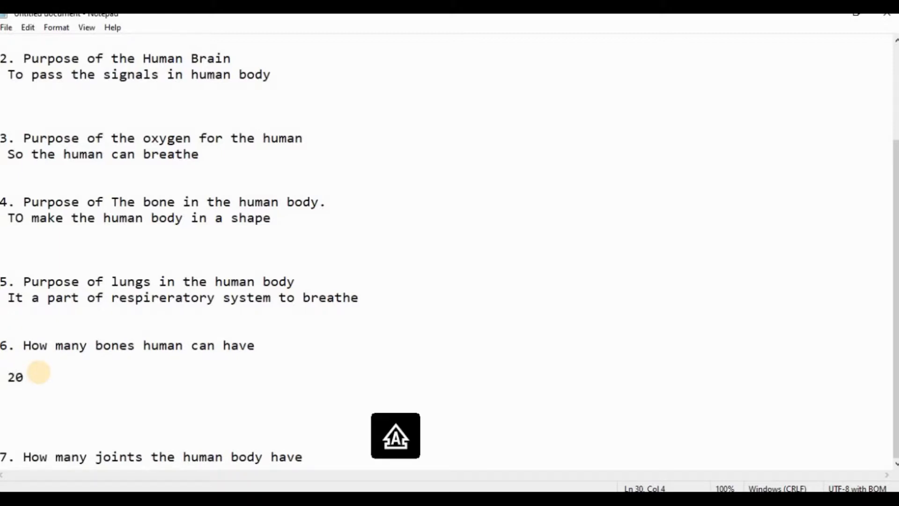
text(6)
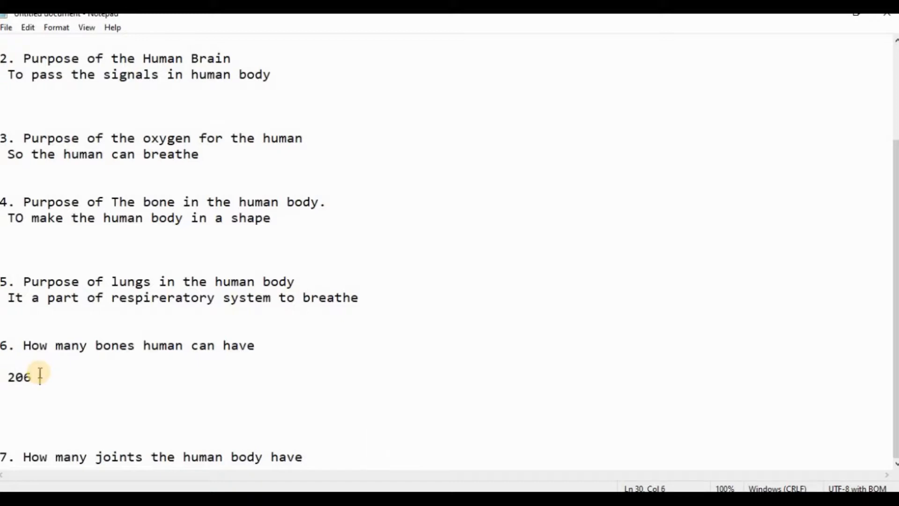
key(Caps_Lock)
text(bones)
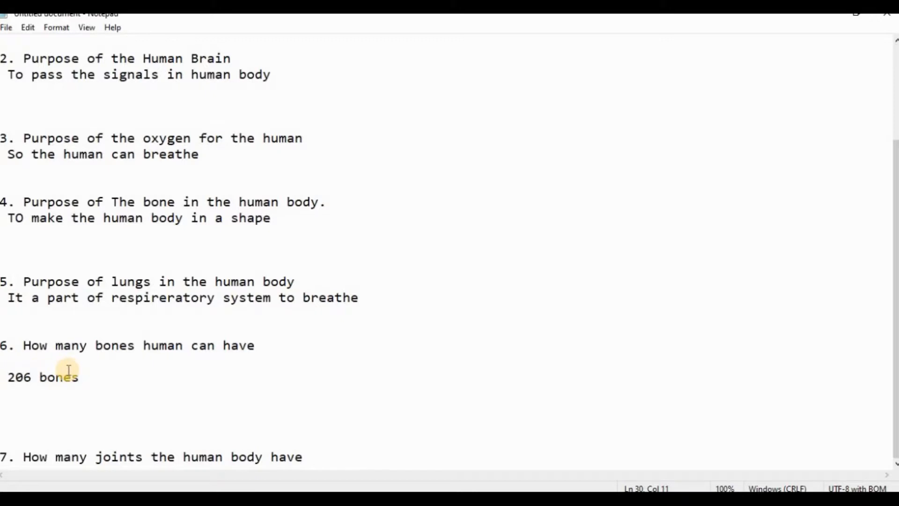
Step: Delete the extra blank lines between the sixth answer and question 7
key(Down)
key(Down)
key(Down)
key(Down)
key(BackSpace)
key(BackSpace)
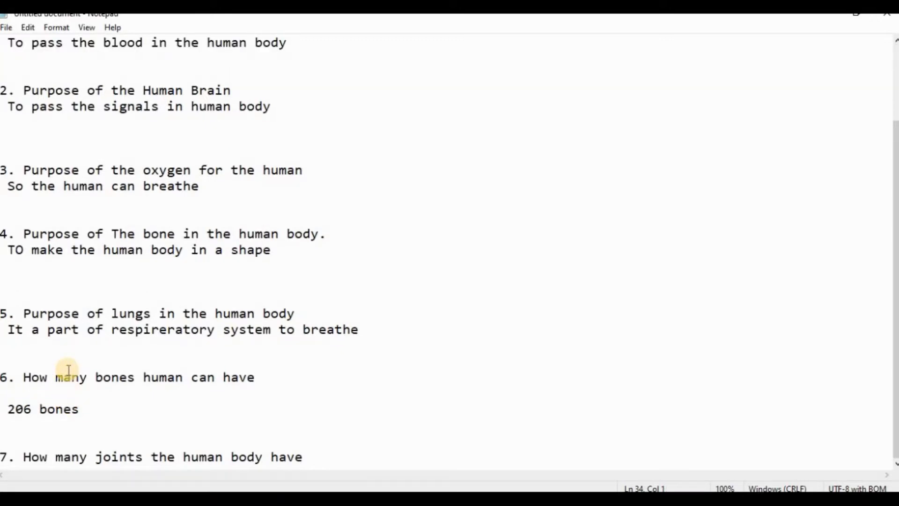
Step: Add the answer '360 Joints' on a new line under question 7
click(316, 455)
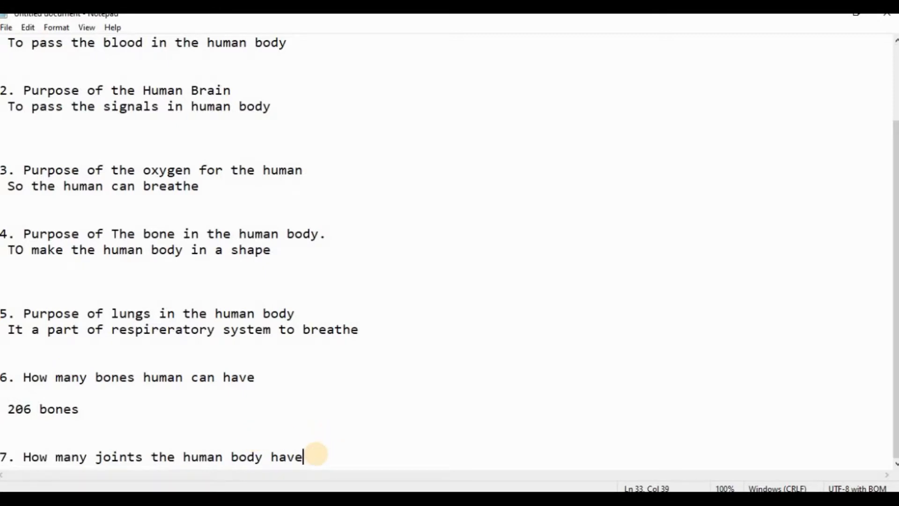
key(Return)
key(Caps_Lock)
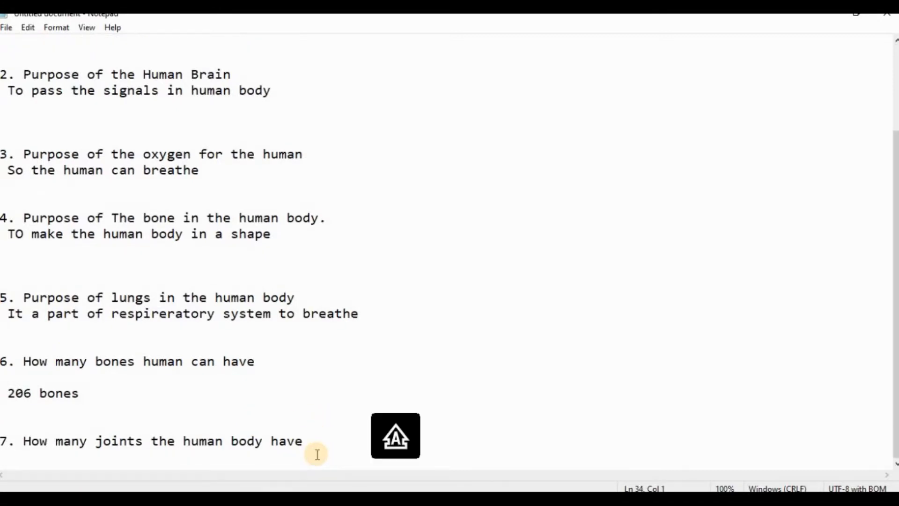
text(360)
key(Left)
key(Left)
key(Left)
key(Left)
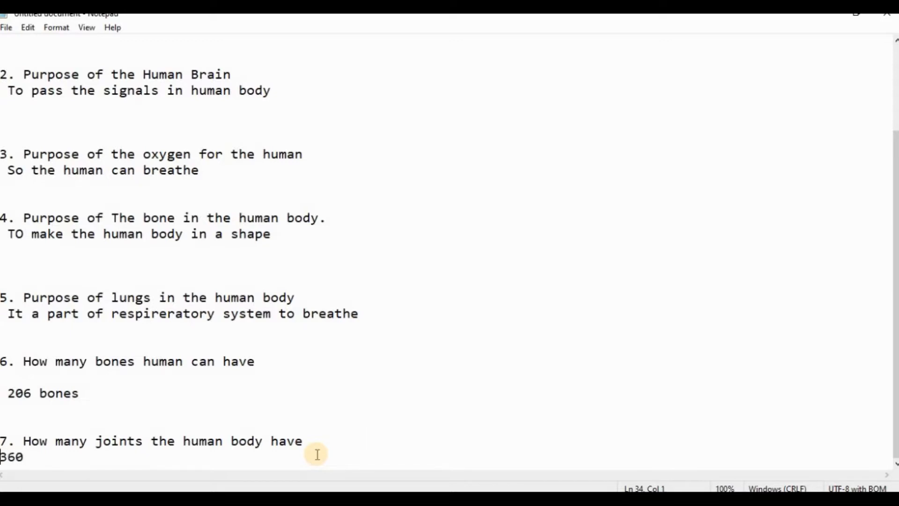
key(Right)
key(Right)
key(Right)
key(Right)
text(Jo)
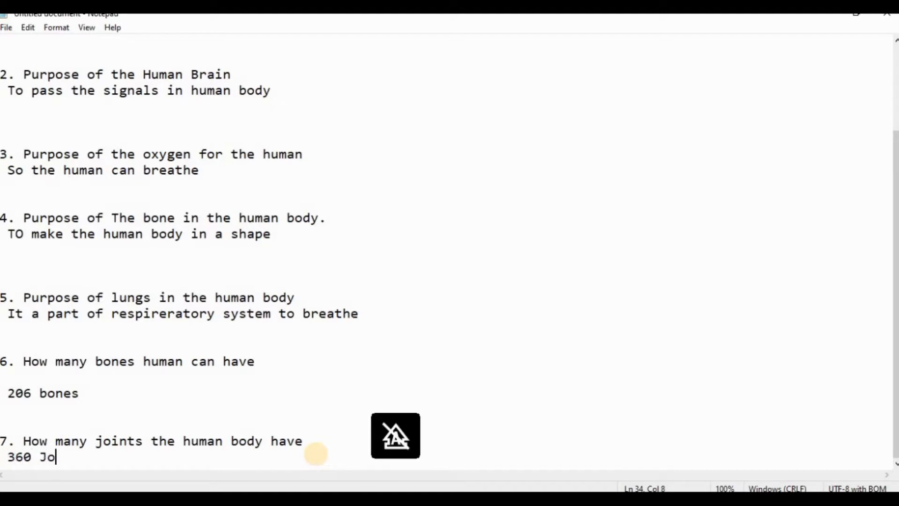
text(ints)
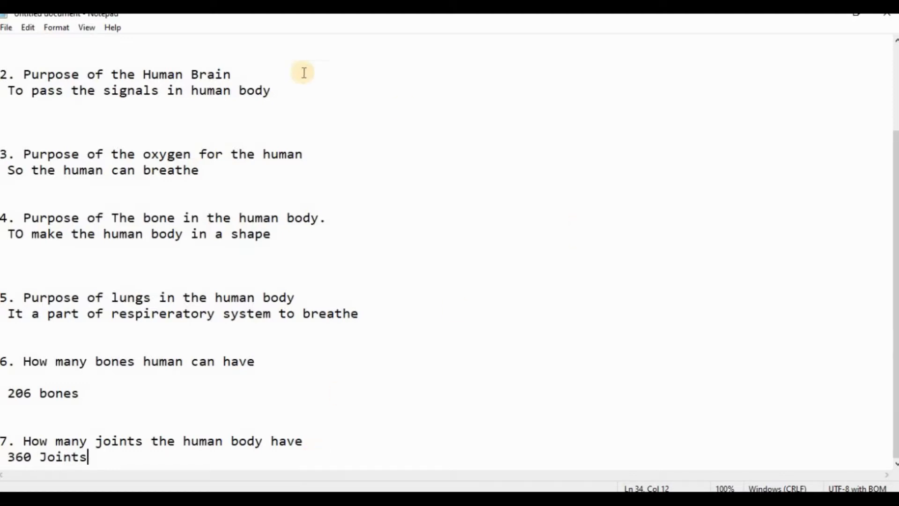
Step: Save the answered quiz as a text file named 'quiz on human body' on the Desktop
click(8, 27)
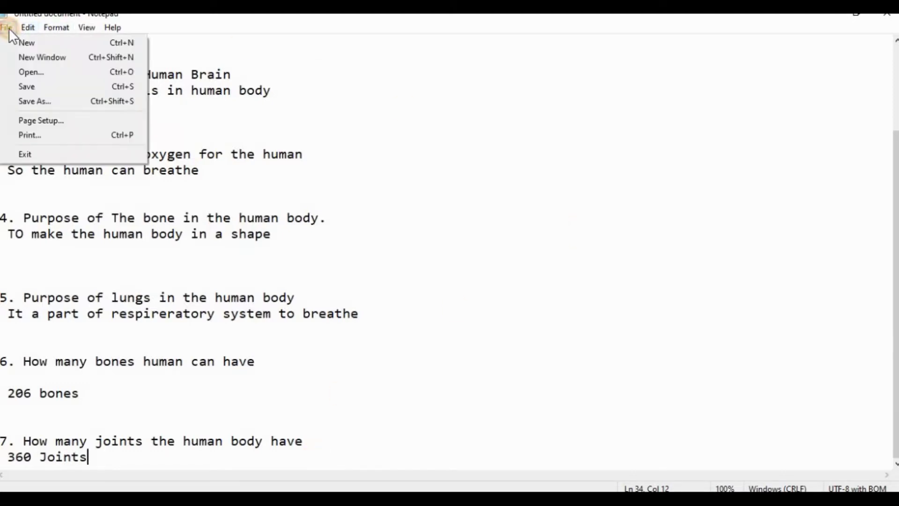
click(58, 102)
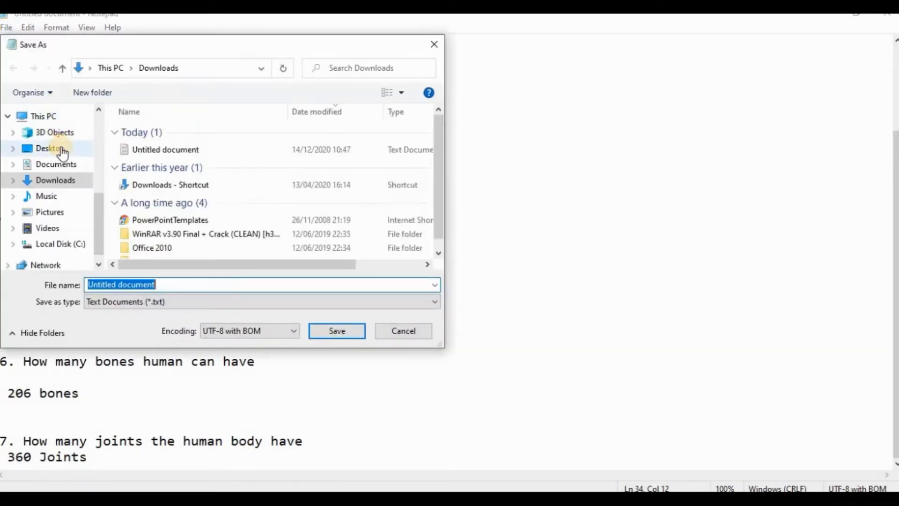
click(60, 149)
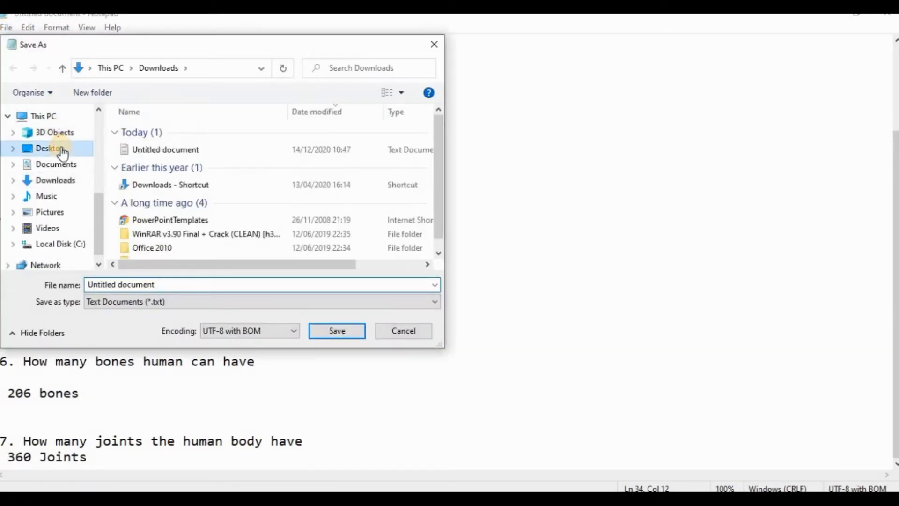
click(216, 290)
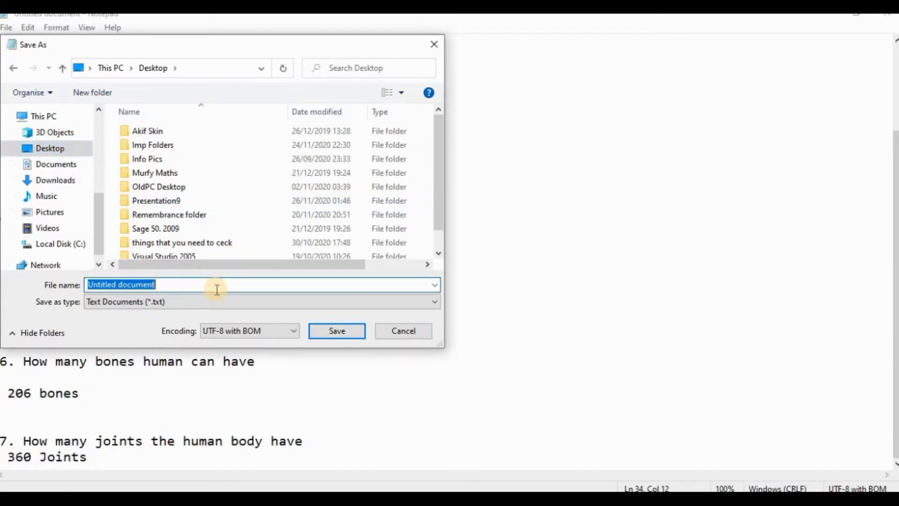
text(quiz )
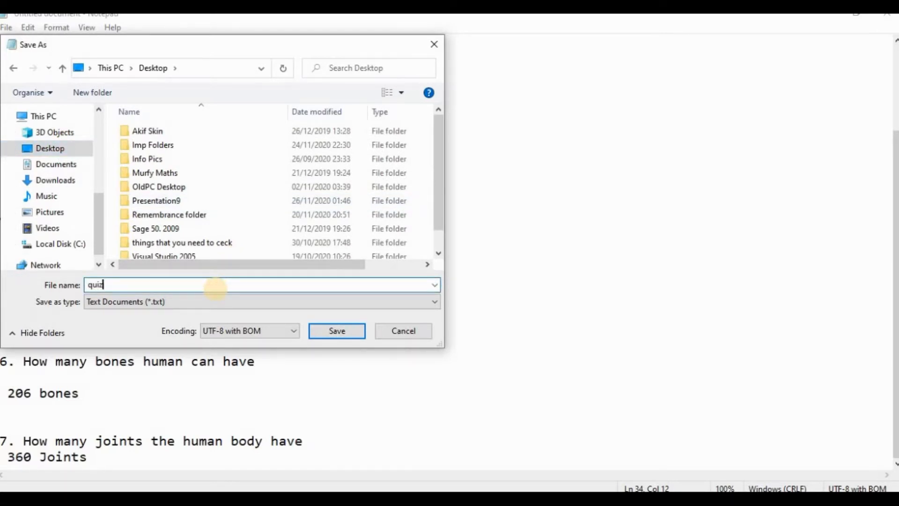
text(on human body)
click(356, 332)
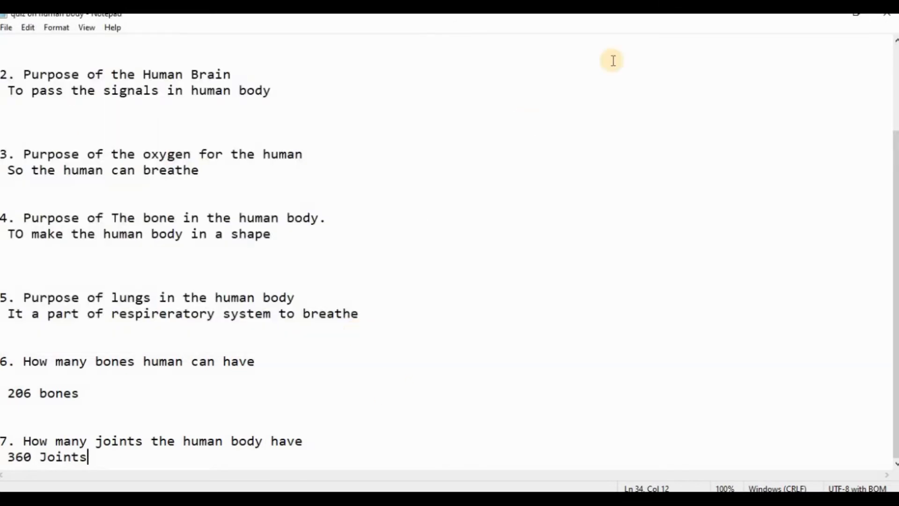
Step: Close Notepad, return to the 'Quiz about the human Body' assignment and choose to add a file to your work
click(886, 16)
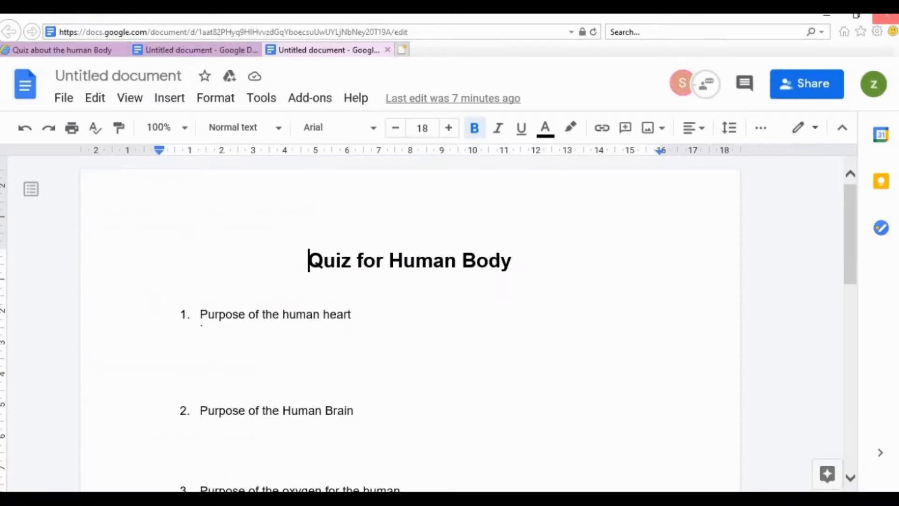
click(96, 47)
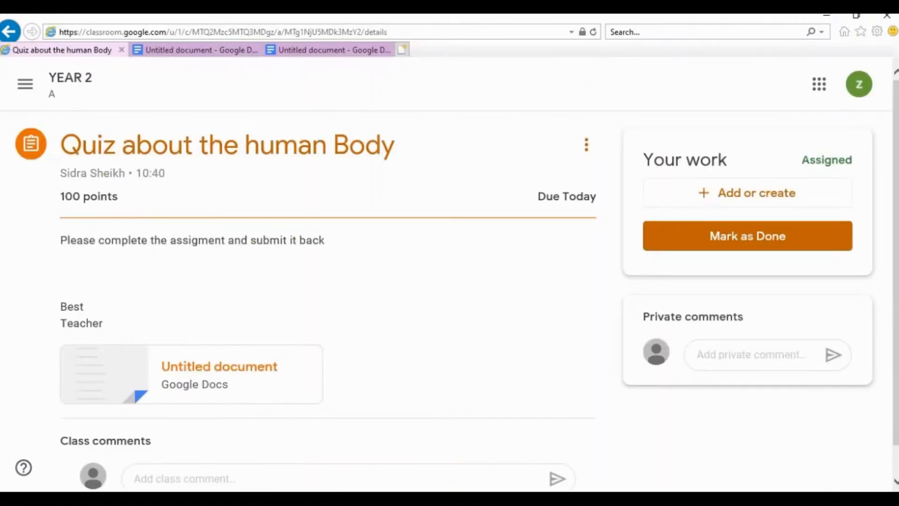
click(689, 194)
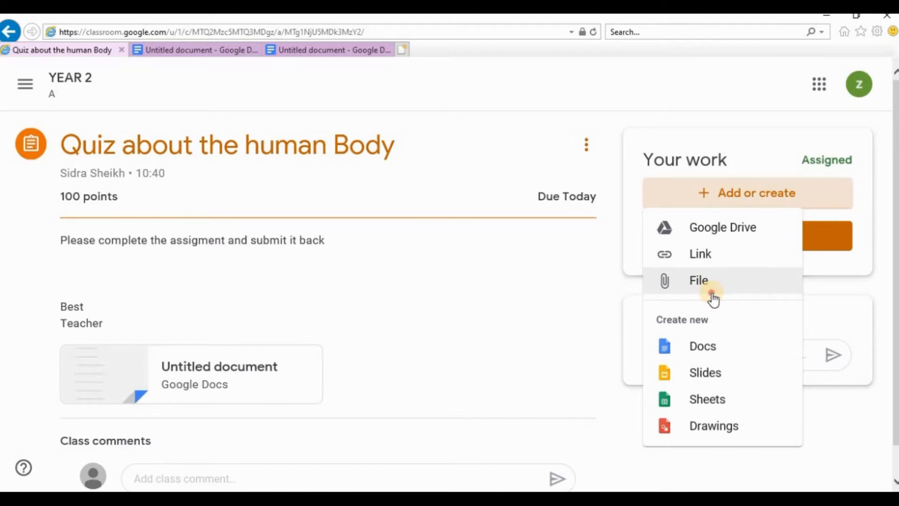
click(712, 298)
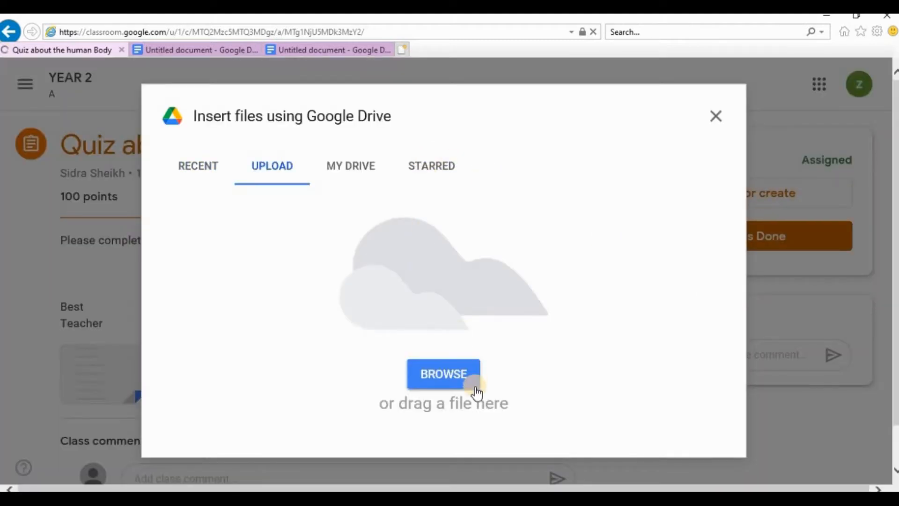
click(452, 375)
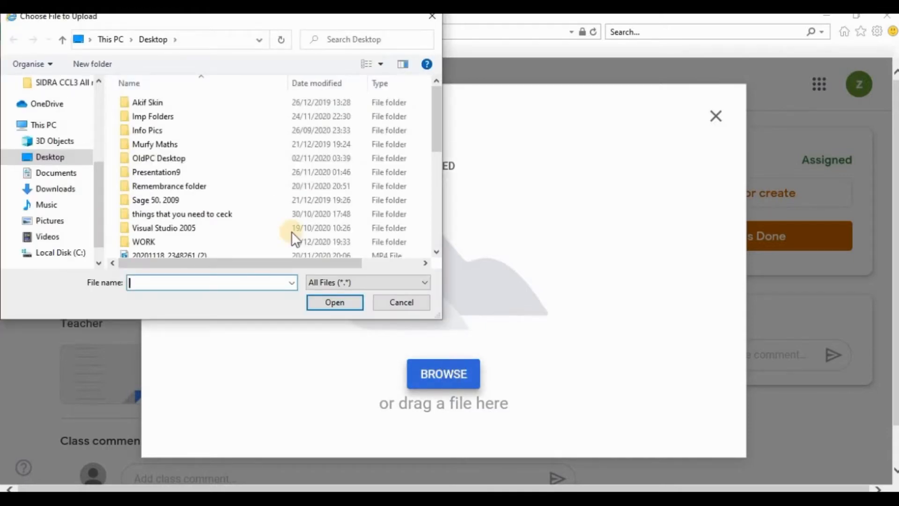
click(80, 156)
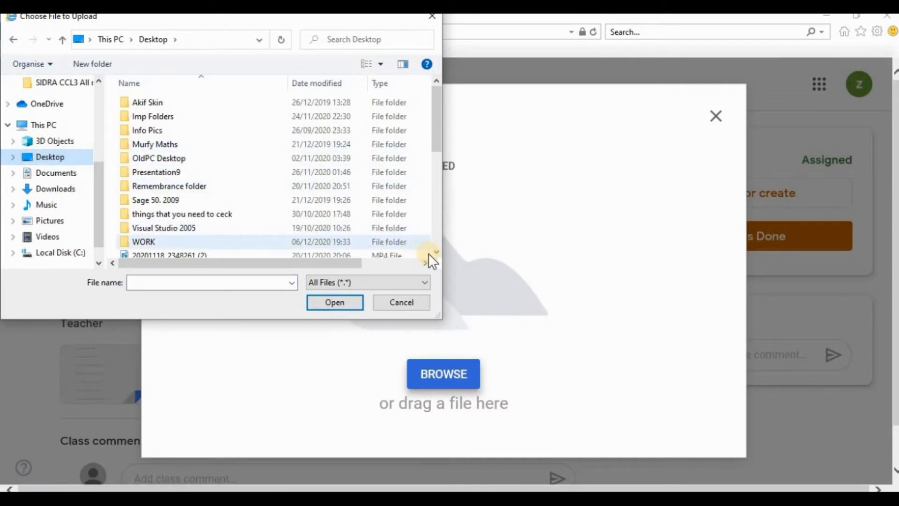
drag(432, 254, 432, 254)
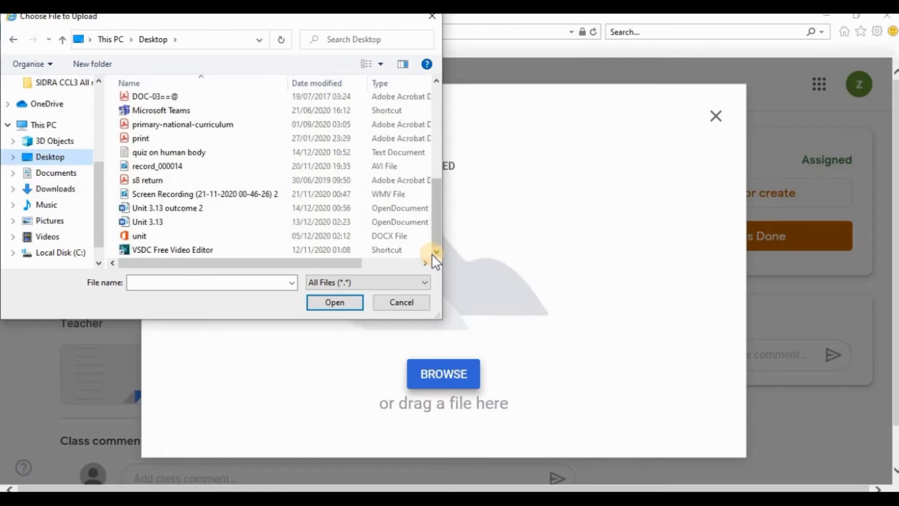
click(216, 156)
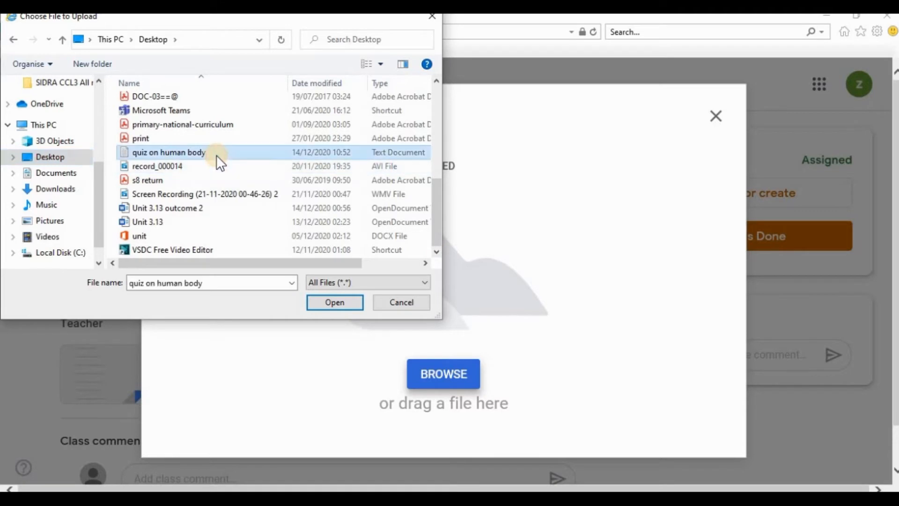
click(317, 301)
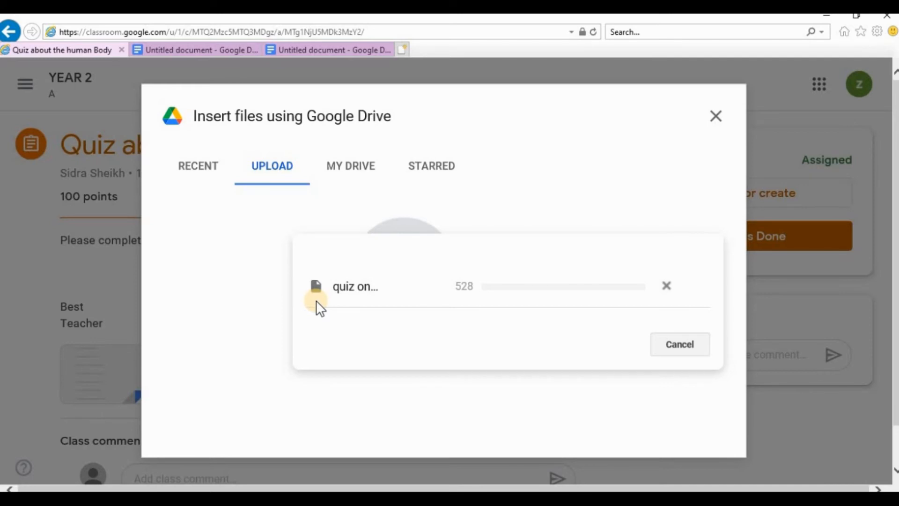
click(678, 343)
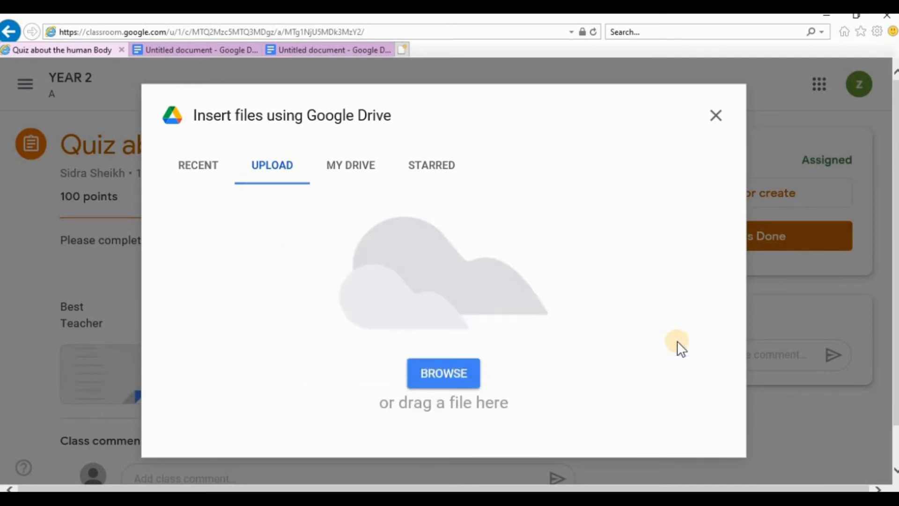
Step: Upload the 'quiz on human body' text file from the Desktop to the assignment
click(437, 372)
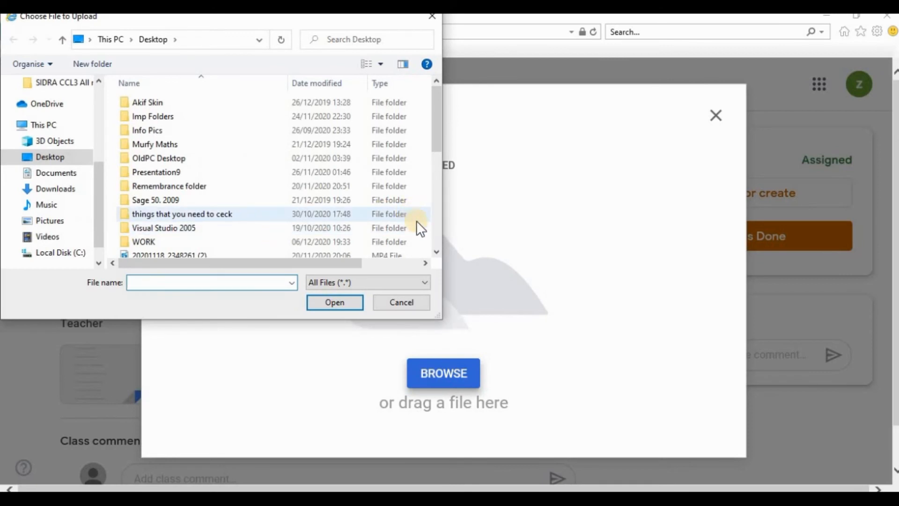
scroll(440, 246, down, 3)
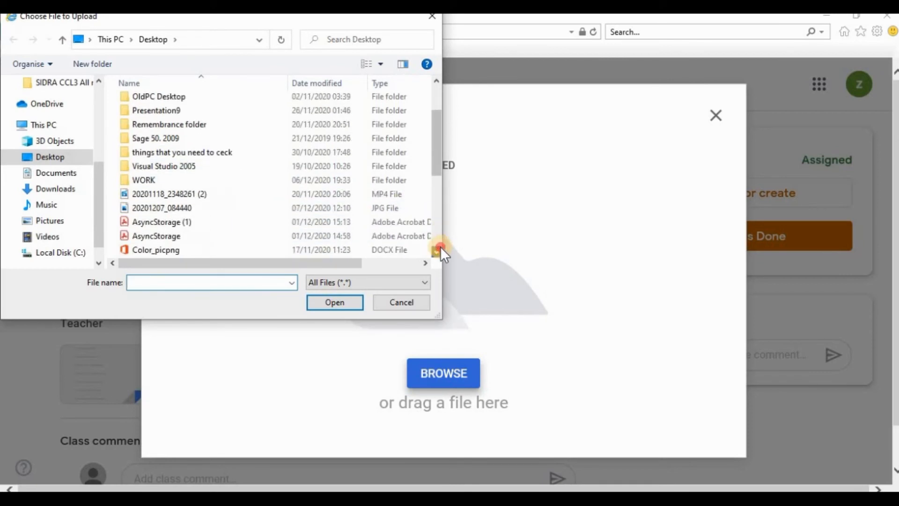
scroll(441, 247, down, 2)
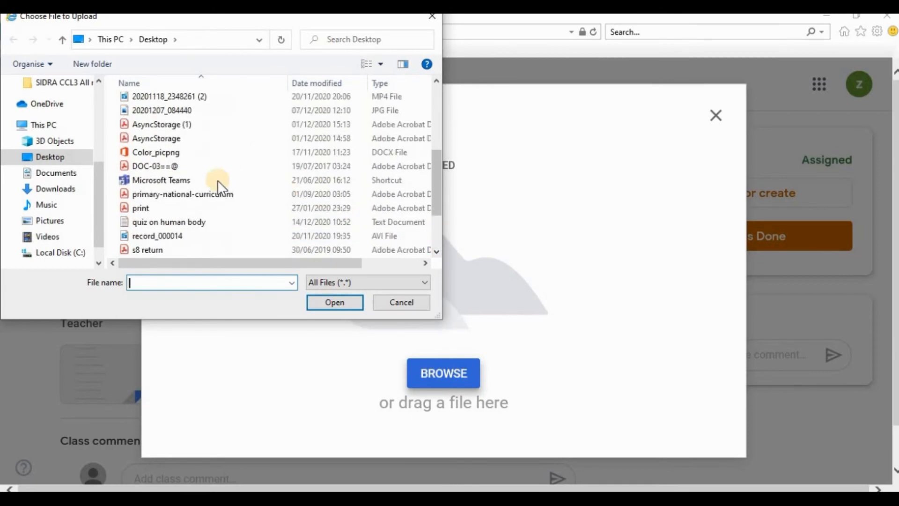
click(226, 221)
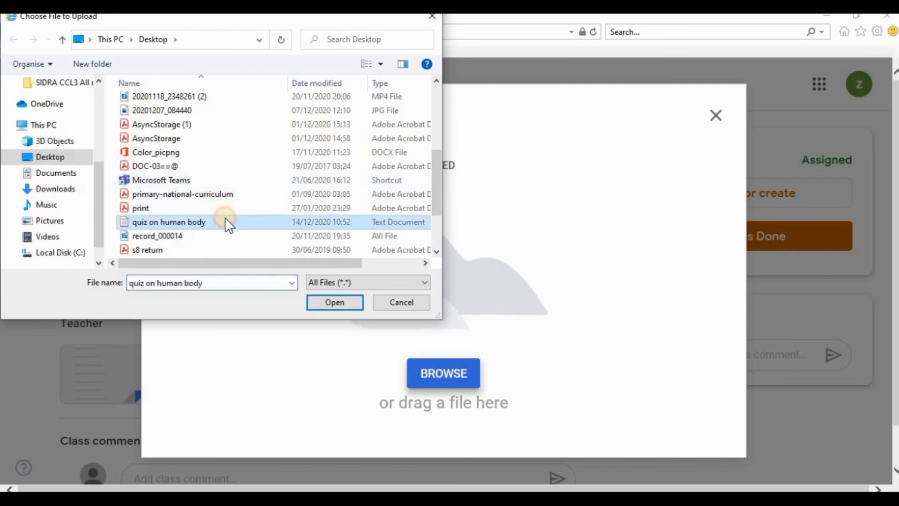
click(335, 304)
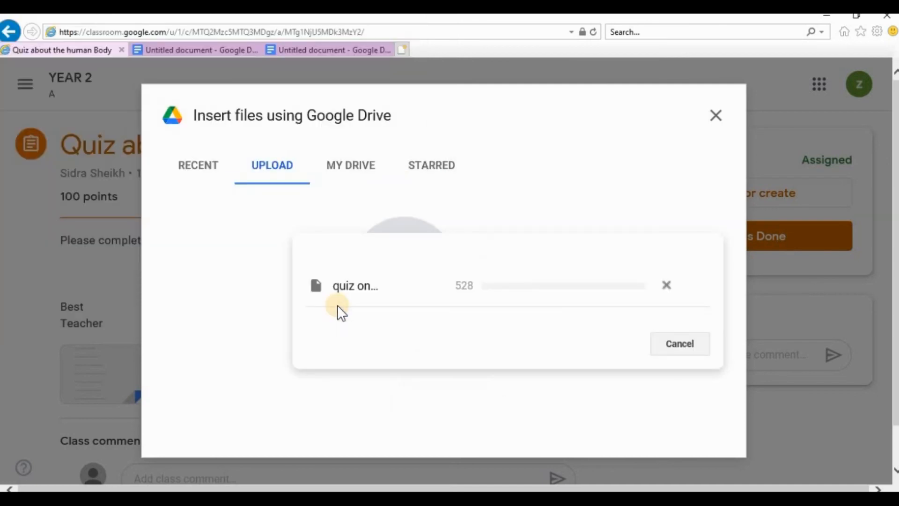